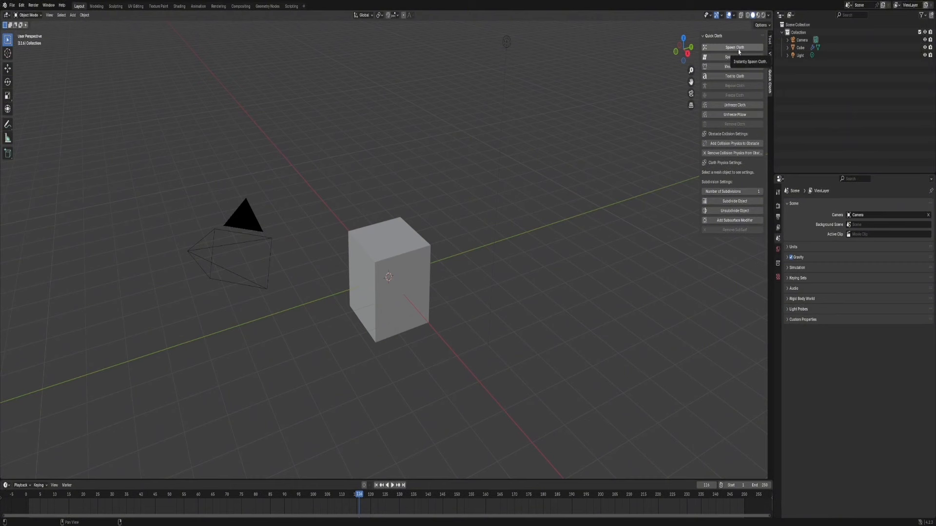
- Spawn a cloth above the cube, play its drape simulation, and return to the first frame
left_click(739, 48)
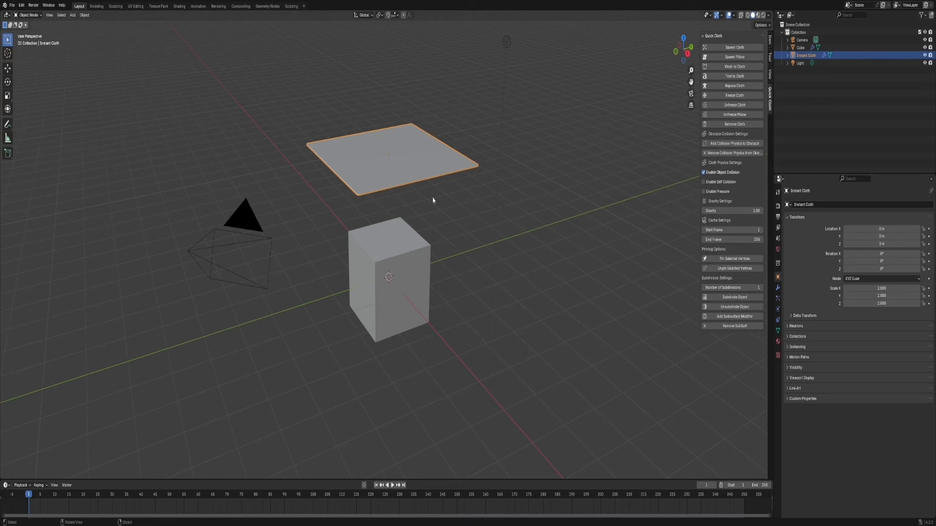
key("space")
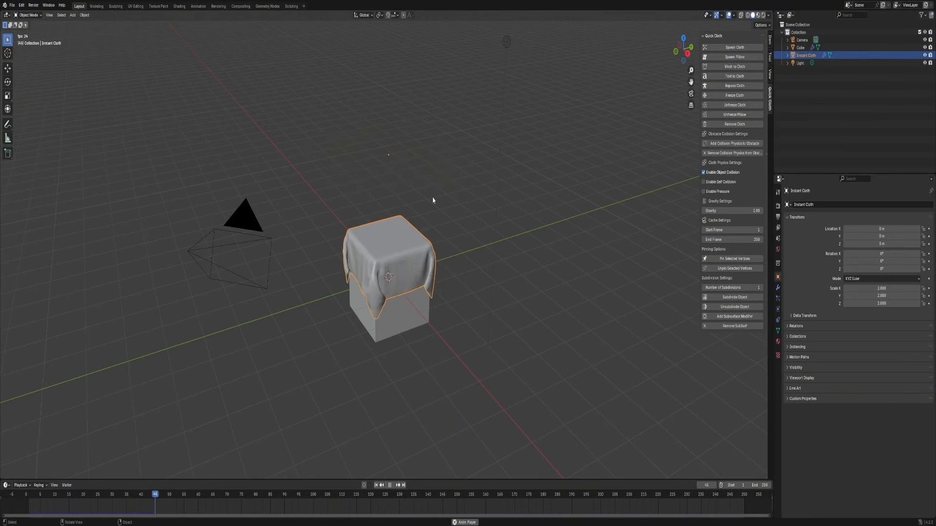
key("Escape")
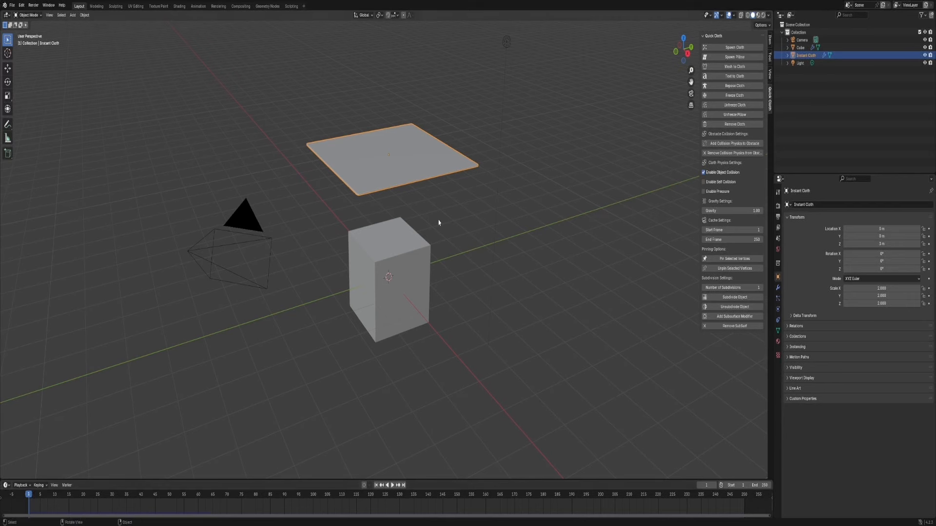
- Tilt and rescale the spawned cloth, and play its simulation onto the cube
key("r")
left_click(448, 204)
key("s")
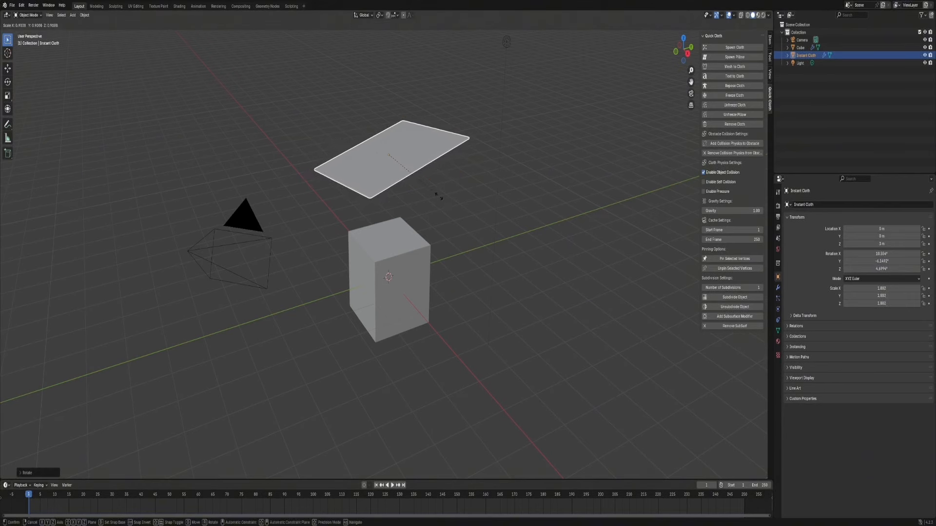
left_click(420, 223)
key("space")
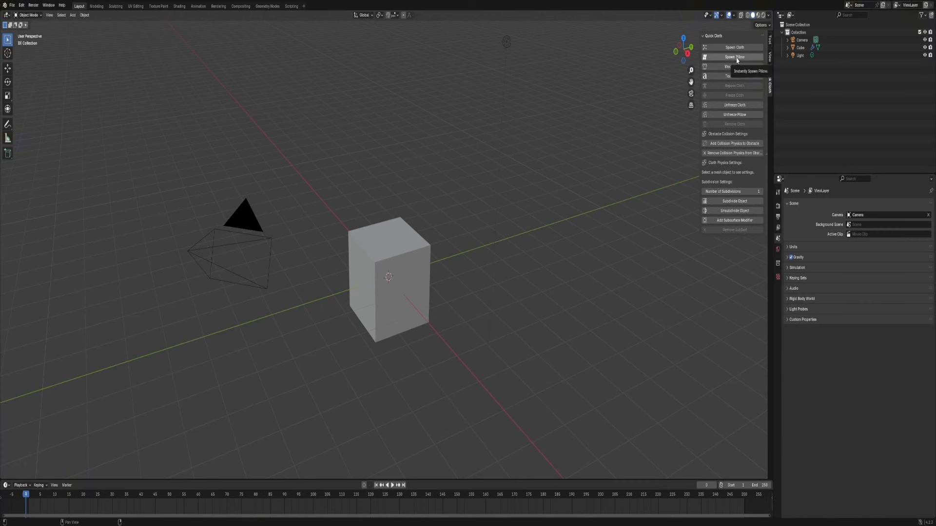
- Spawn a pillow and raise it along Z to about 1.9 m so it sits above the cube
left_click(735, 57)
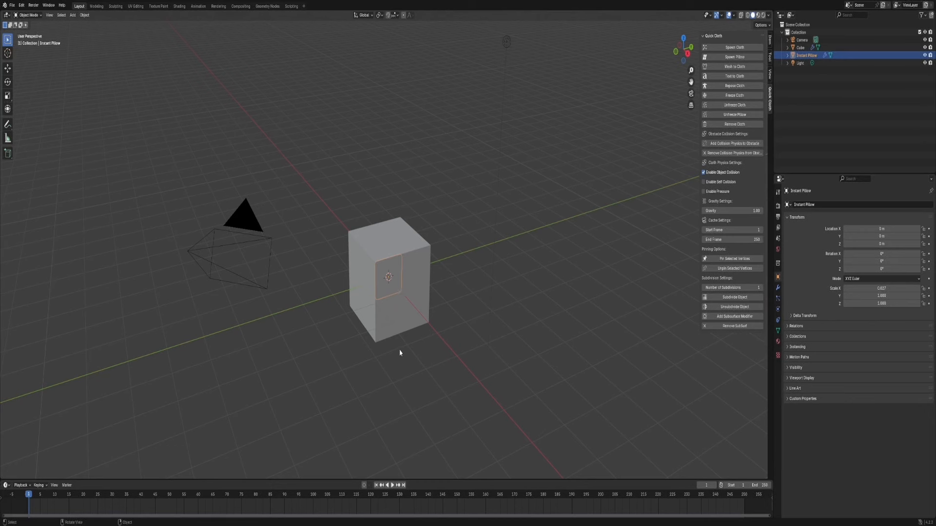
key("g")
key("z")
left_click(399, 265)
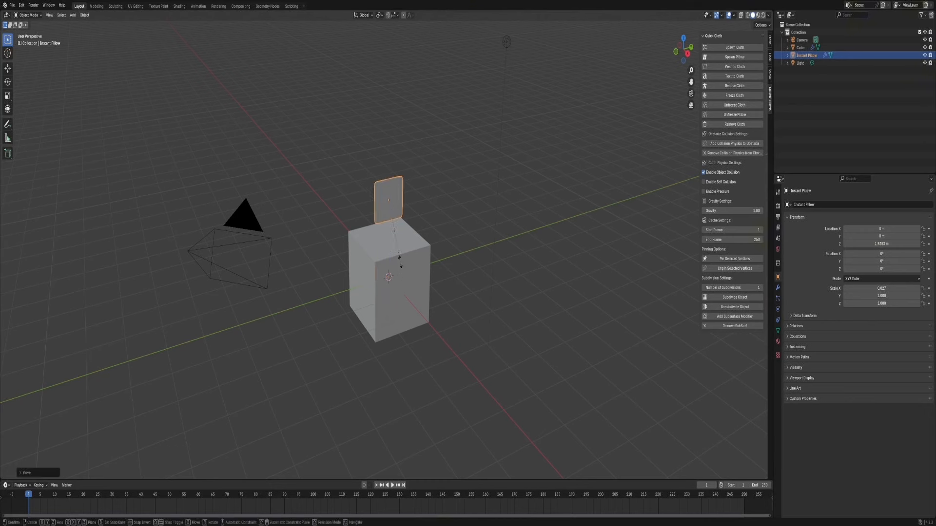
- Widen the pillow along Y to a scale of about 1.7 and play its inflation simulation
key("y")
left_click(428, 296)
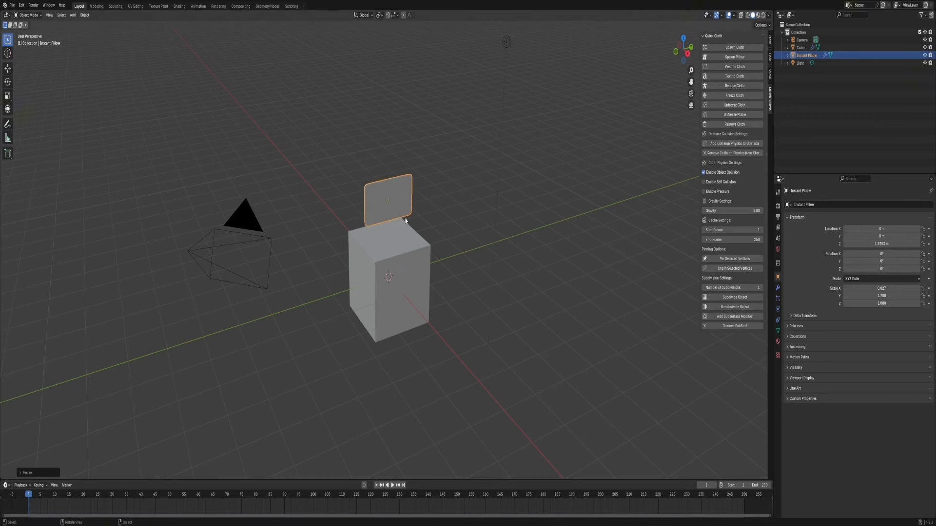
key("space")
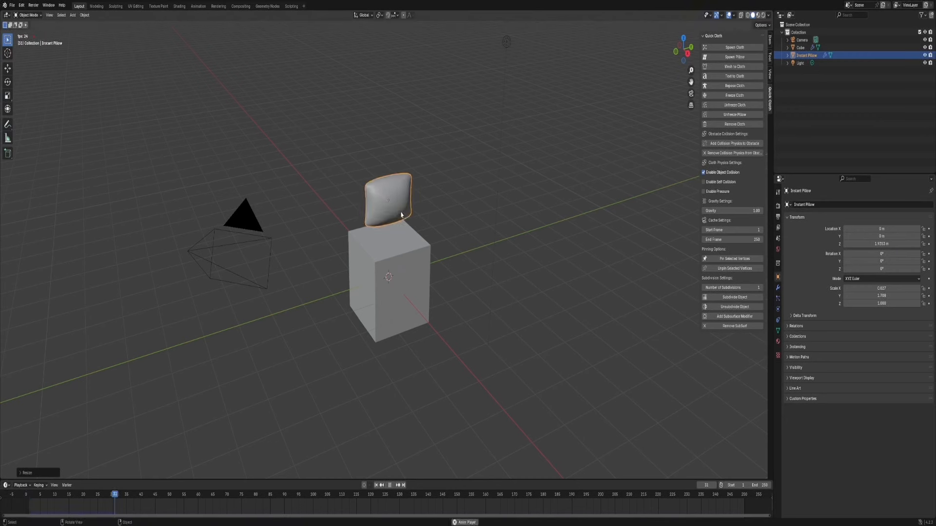
mouse_move(405, 221)
middle_mouse_down()
mouse_move(432, 211)
mouse_move(399, 215)
middle_mouse_up()
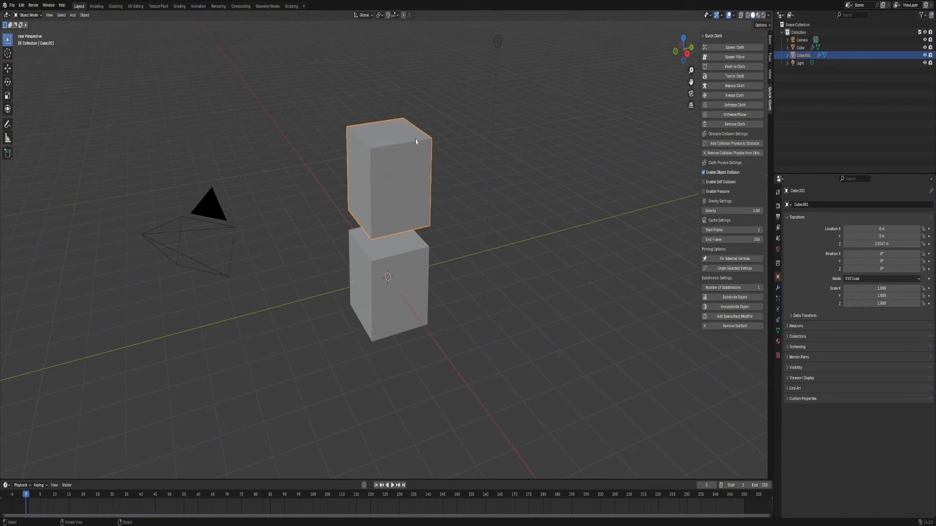
- Examine the upper cube's subdivided mesh in Edit Mode and play its cloth simulation
key("Tab")
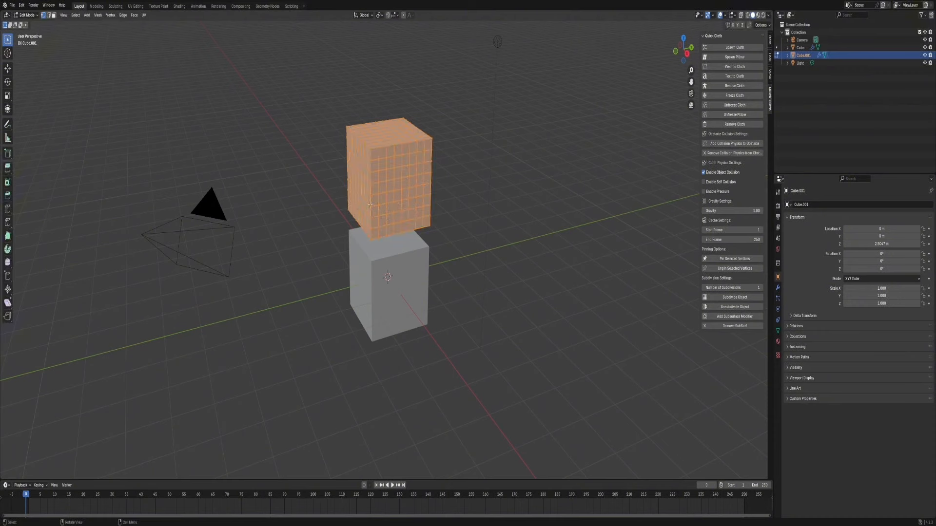
key("Tab")
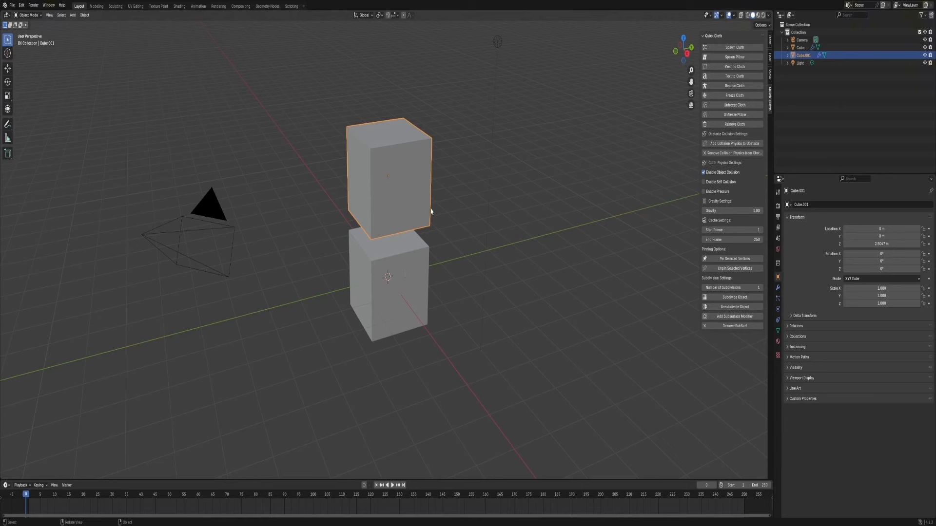
key("space")
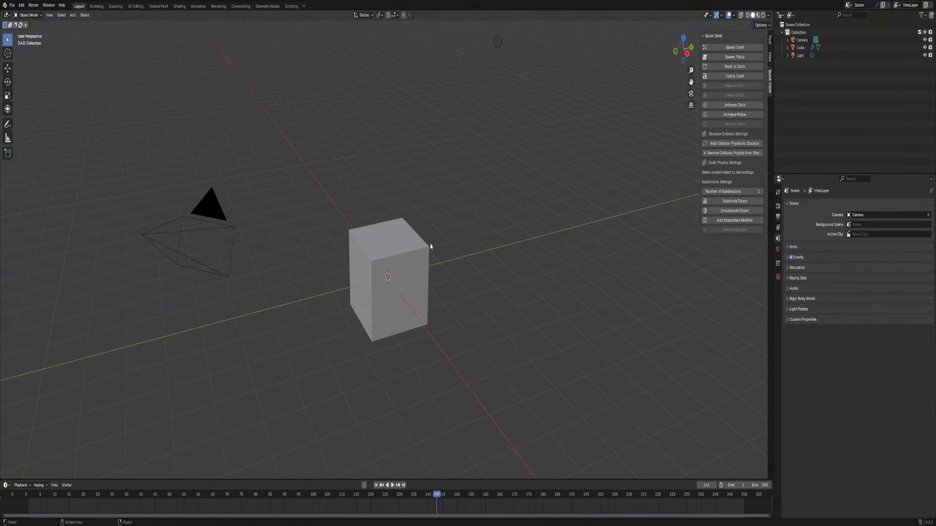
- Add a text object and raise it along Z to about 1.75 m, above the cube
key("shift+a")
mouse_move(400, 239)
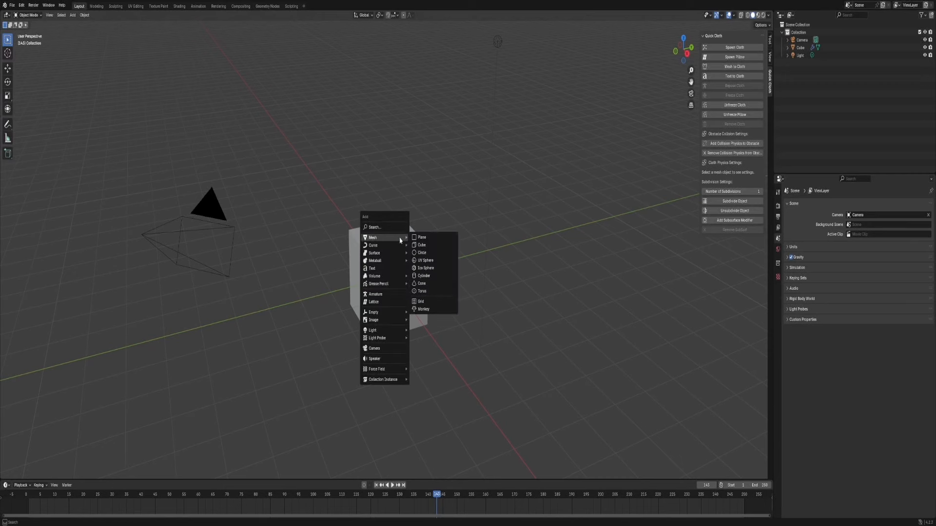
left_click(388, 269)
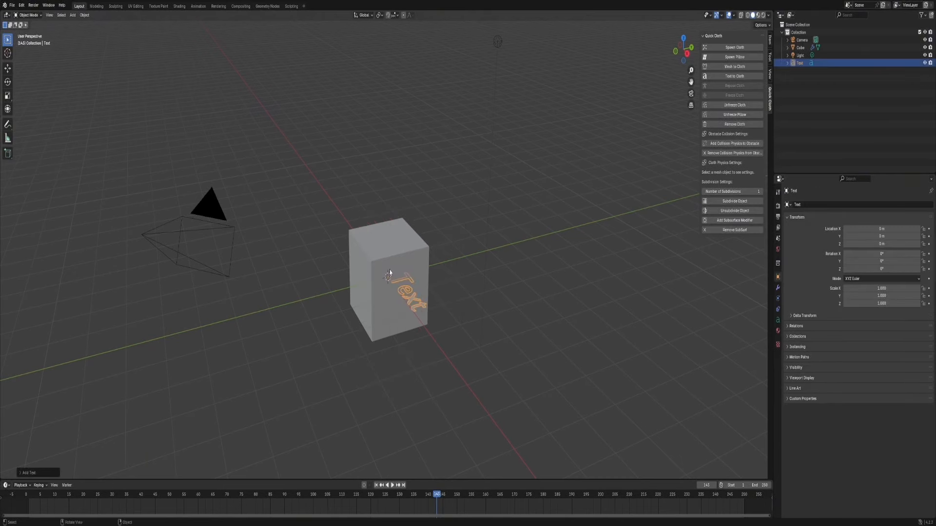
key("g")
key("z")
left_click(419, 264)
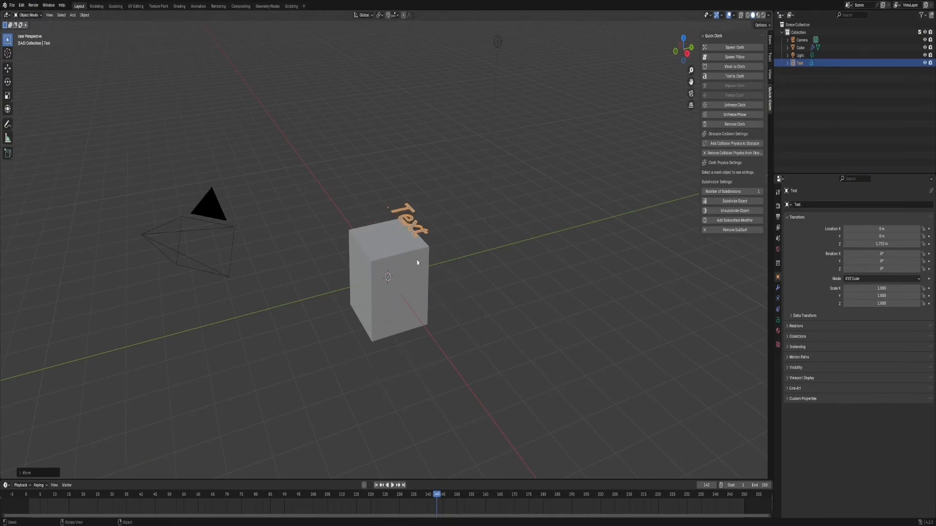
middle_click_drag(420, 264, 427, 276)
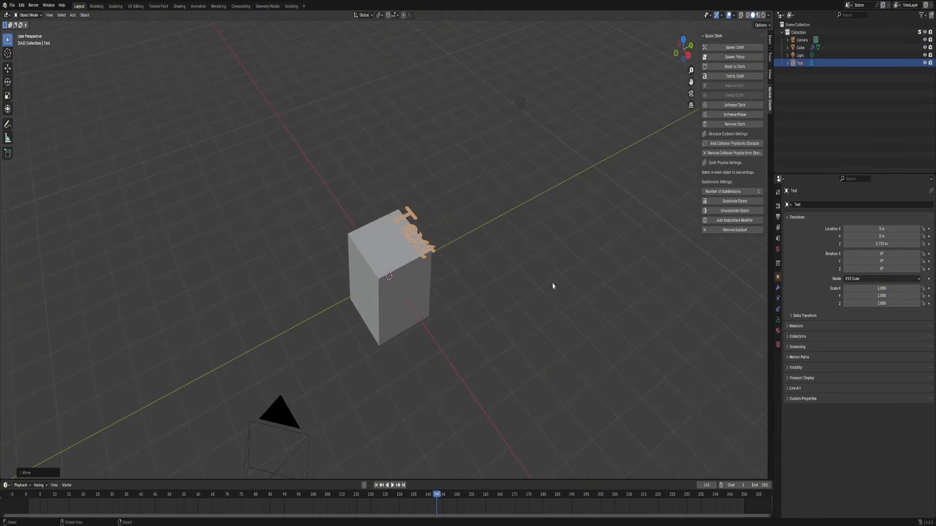
- Convert the text to cloth and simulate its inflation, scrubbing the timeline around the first few frames
left_click(730, 77)
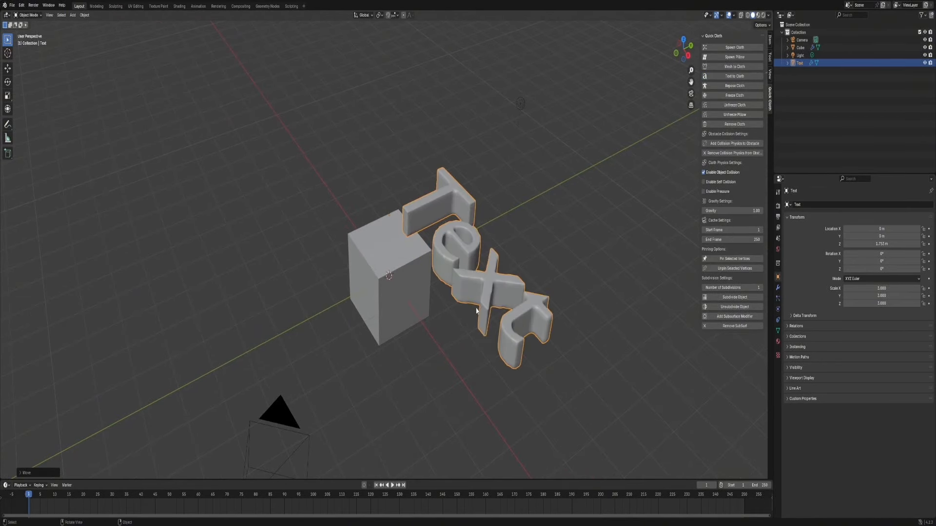
key("space")
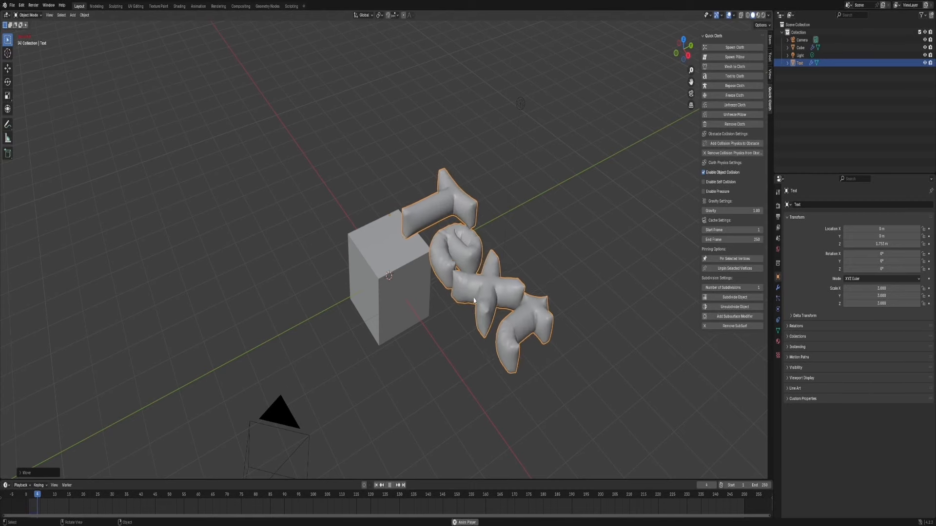
middle_click_drag(474, 300, 420, 407)
scroll(367, 363, "up", 2)
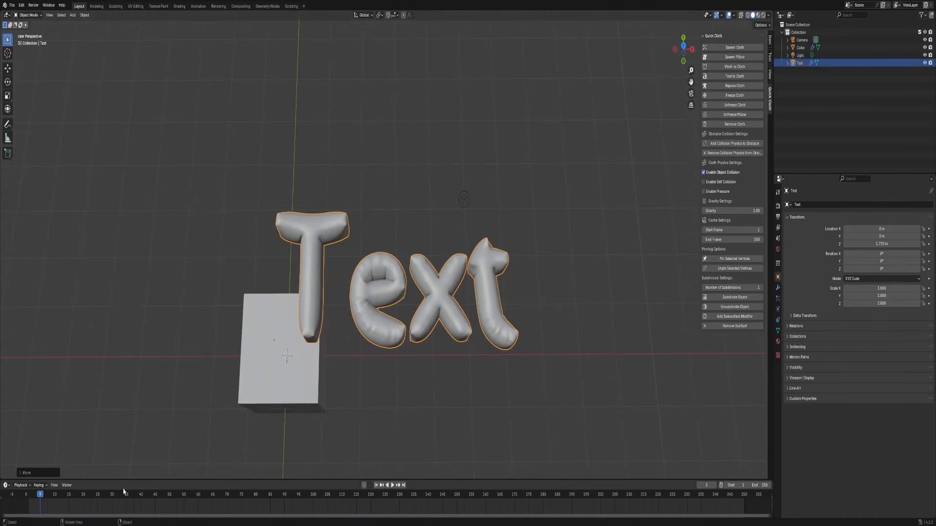
key("space")
mouse_move(40, 497)
left_mouse_down()
mouse_move(29, 501)
mouse_move(37, 505)
left_mouse_up()
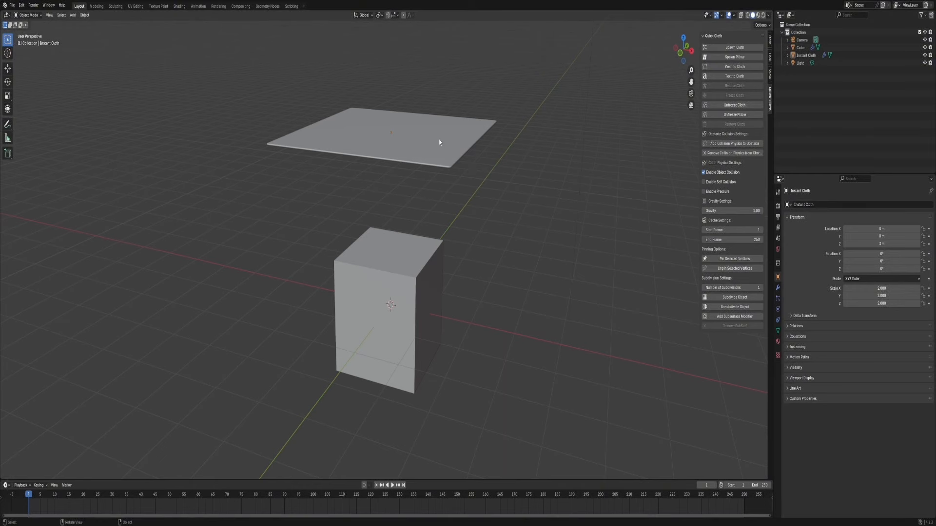
- Simulate the cloth draping over the cube and scrub the timeline back to about frame 57
left_click(436, 154)
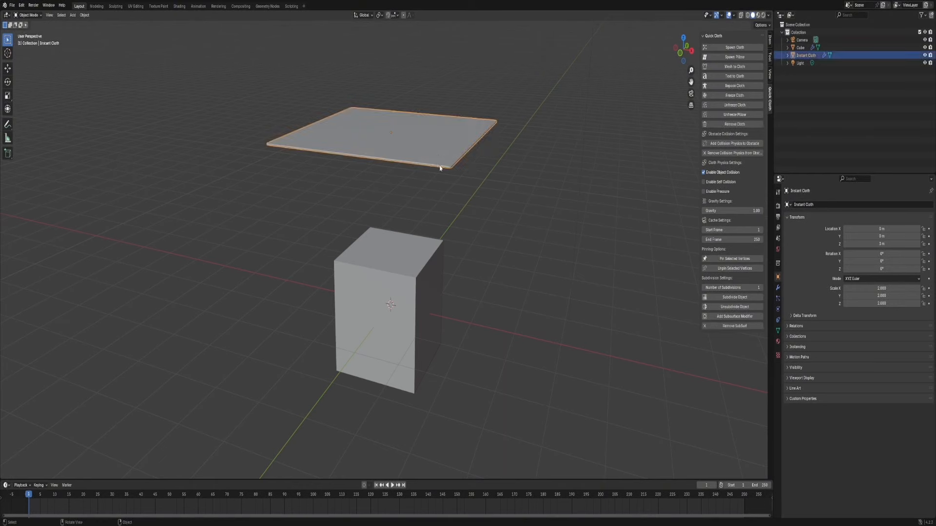
key("space")
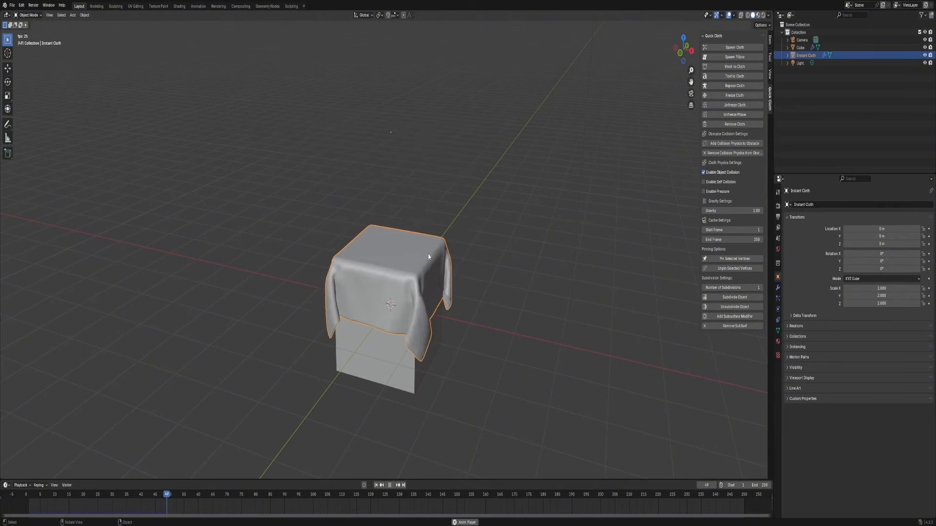
key("space")
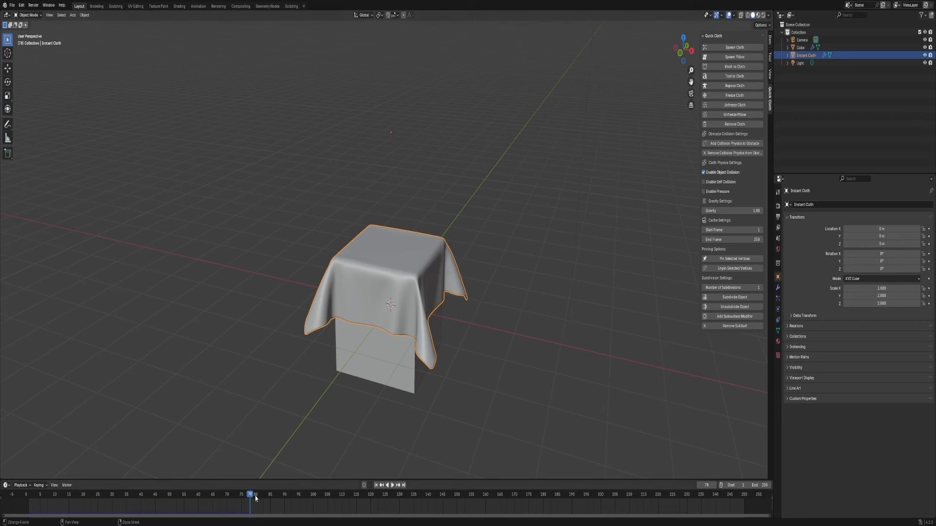
left_click_drag(255, 498, 190, 495)
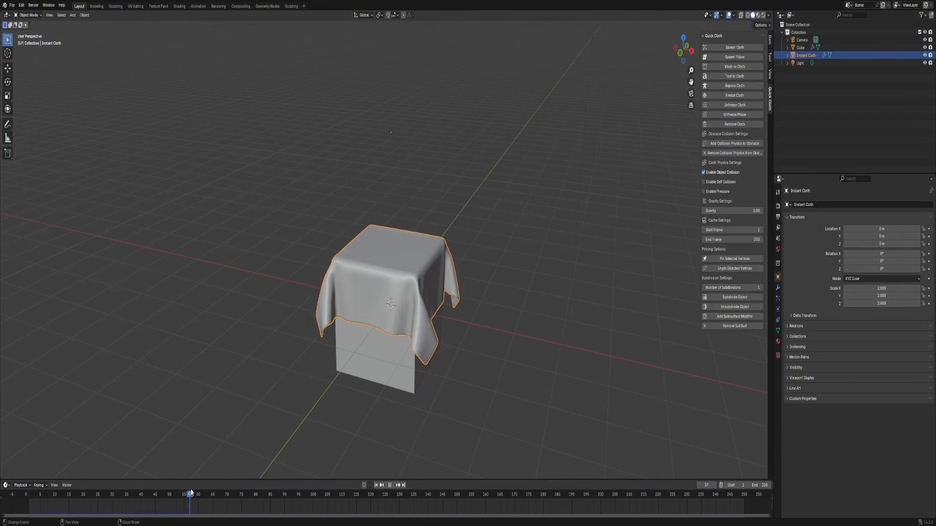
- Repose the cloth in its draped shape and play the simulation from that starting pose
left_click(727, 87)
middle_click_drag(429, 313, 144, 469)
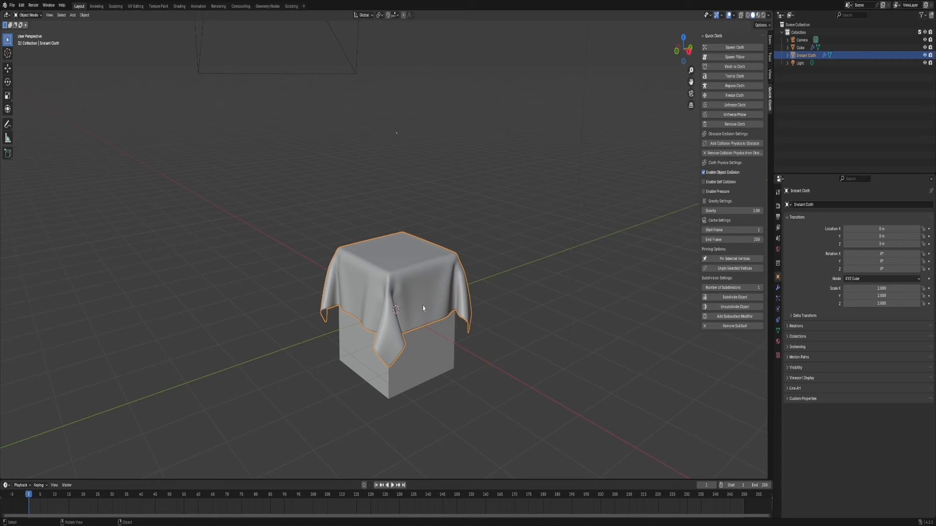
key("space")
mouse_move(423, 308)
middle_mouse_down()
mouse_move(472, 313)
mouse_move(427, 306)
middle_mouse_up()
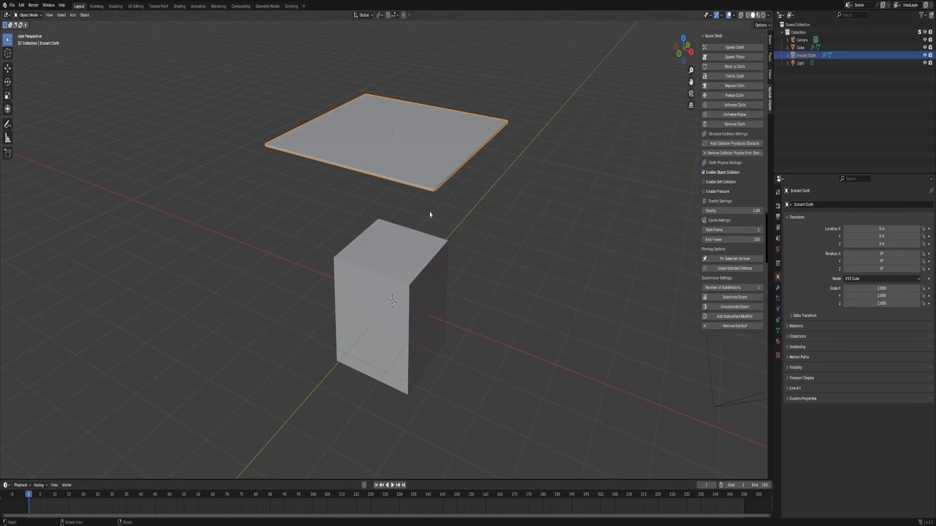
- Simulate the flat cloth falling over the cube and pause at about frame 56, once it is draped
middle_click_drag(429, 213, 426, 205)
key("space")
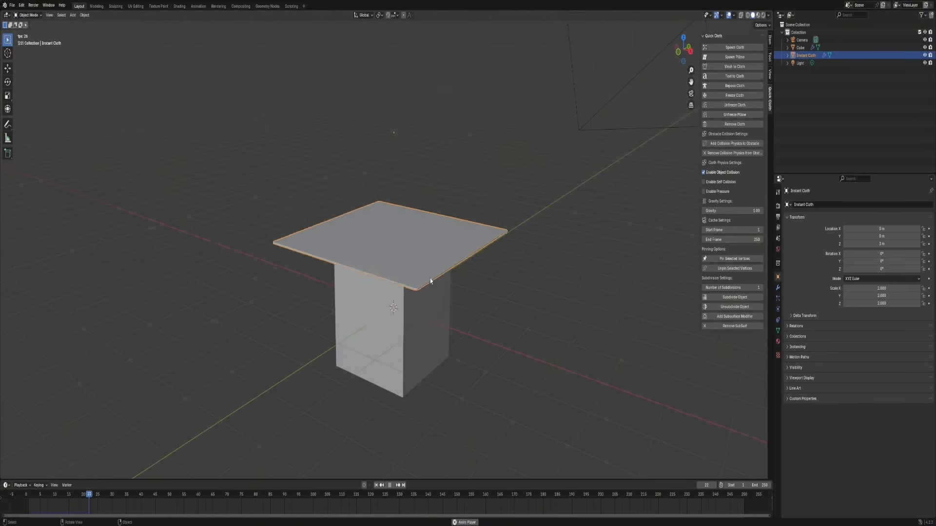
key("space")
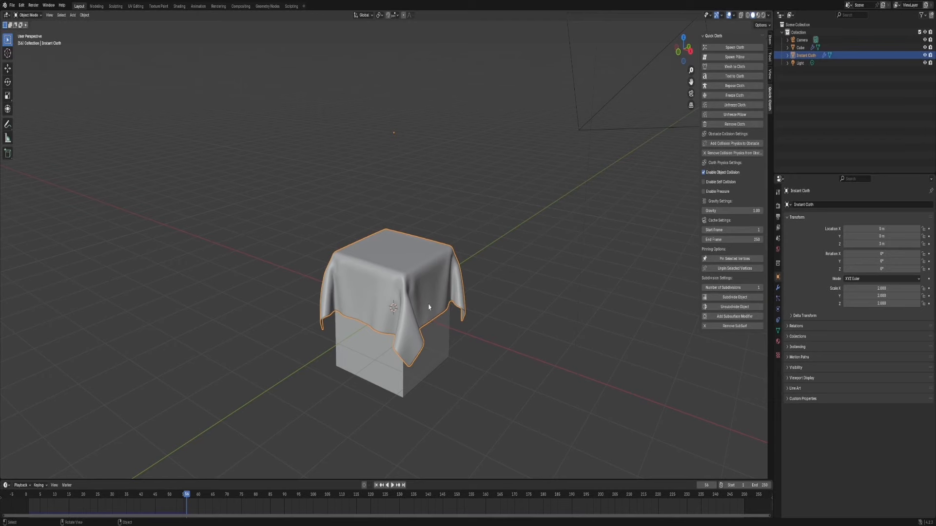
mouse_move(429, 308)
middle_mouse_down()
mouse_move(452, 309)
mouse_move(430, 304)
middle_mouse_up()
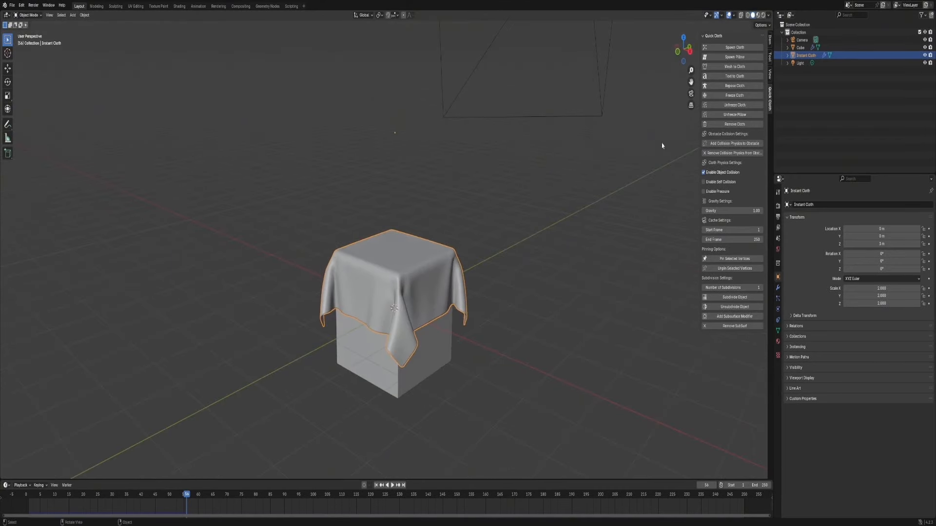
- Freeze the draped cloth and play the timeline to check that it holds its shape
left_click(735, 95)
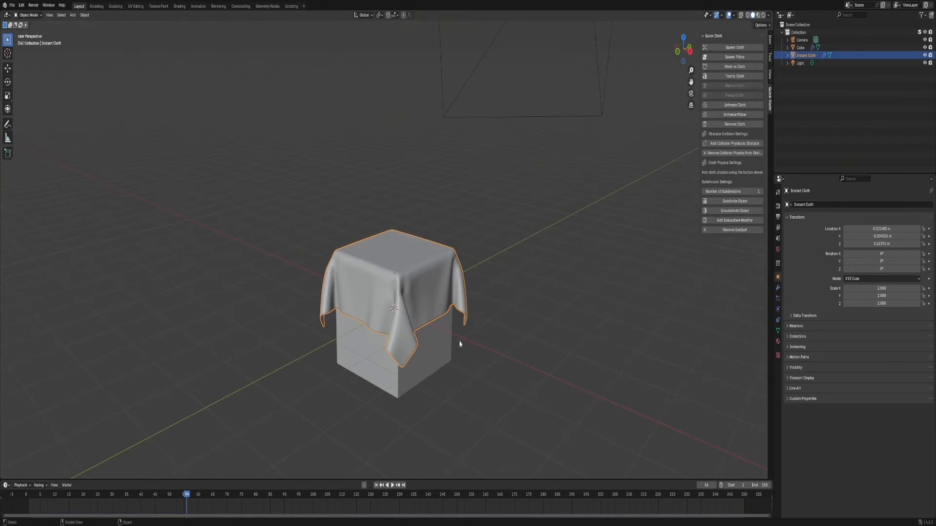
key("space")
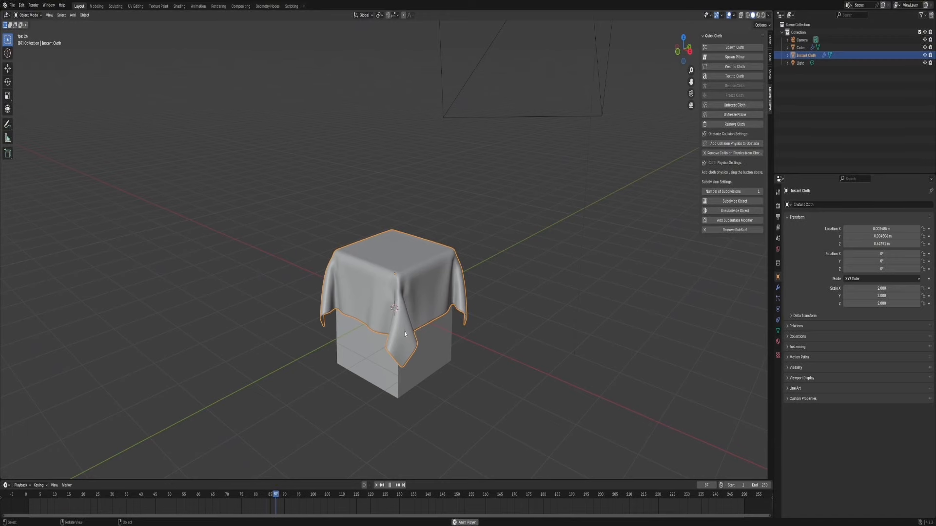
mouse_move(390, 323)
middle_mouse_down()
mouse_move(470, 320)
mouse_move(414, 324)
mouse_move(466, 313)
mouse_move(401, 313)
mouse_move(400, 322)
middle_mouse_up()
key("space")
- Raise the frozen cloth along Z until it hangs clear above the cube
key("g")
key("z")
left_click(452, 234)
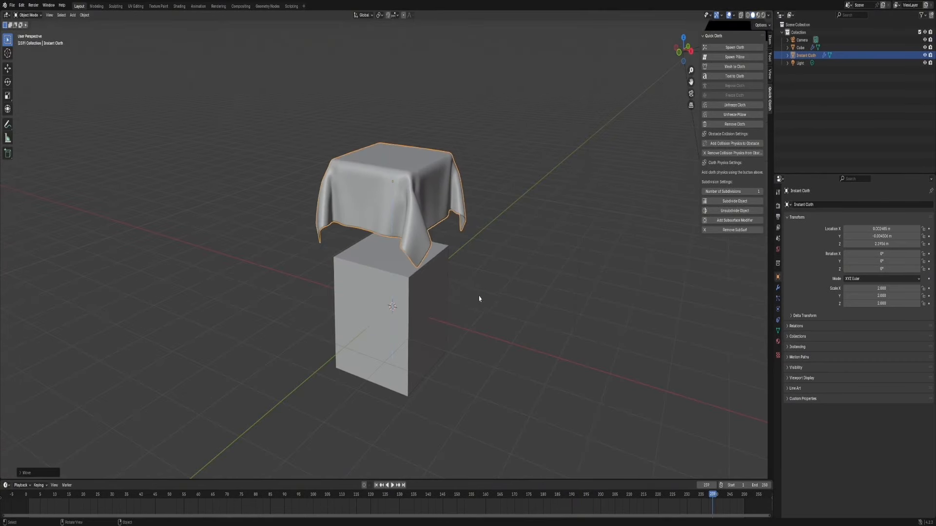
- Scale the frozen cloth down uniformly and flip it 180° around the Y axis
key("s")
left_click(438, 272)
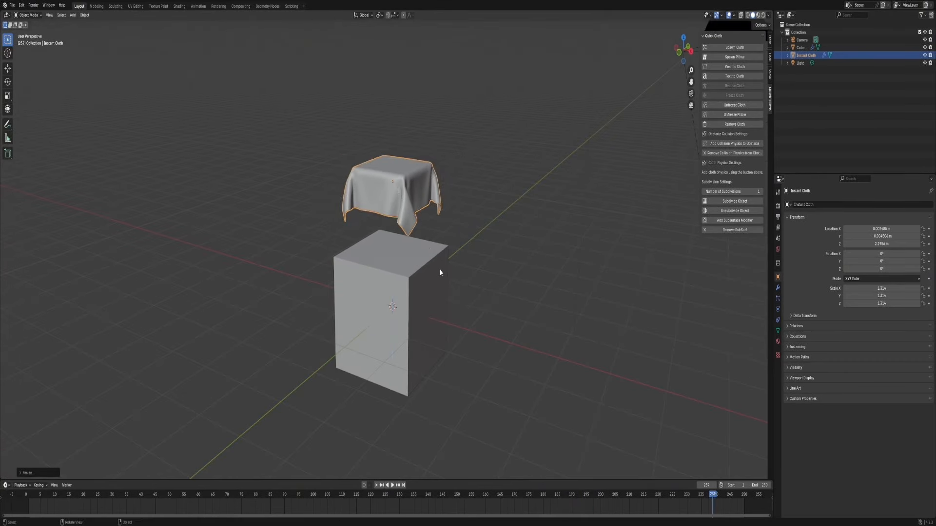
type("ry180")
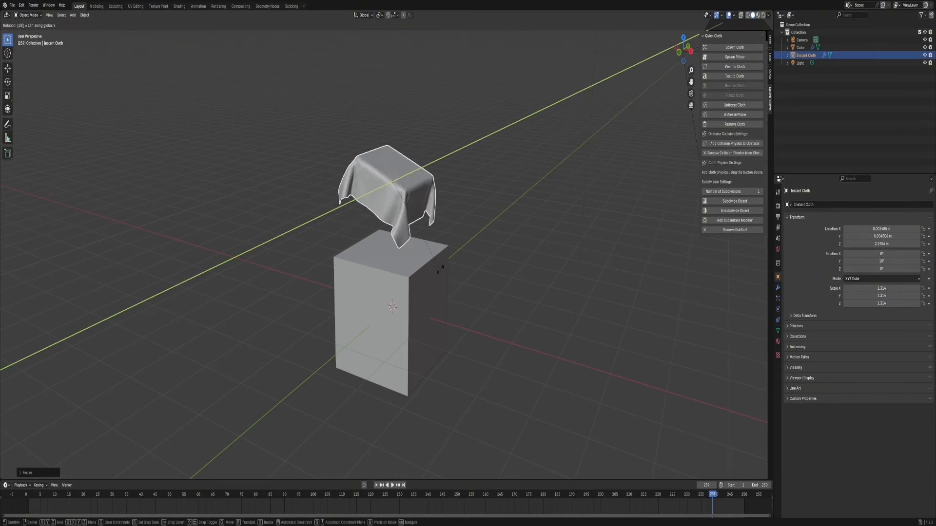
key("Return")
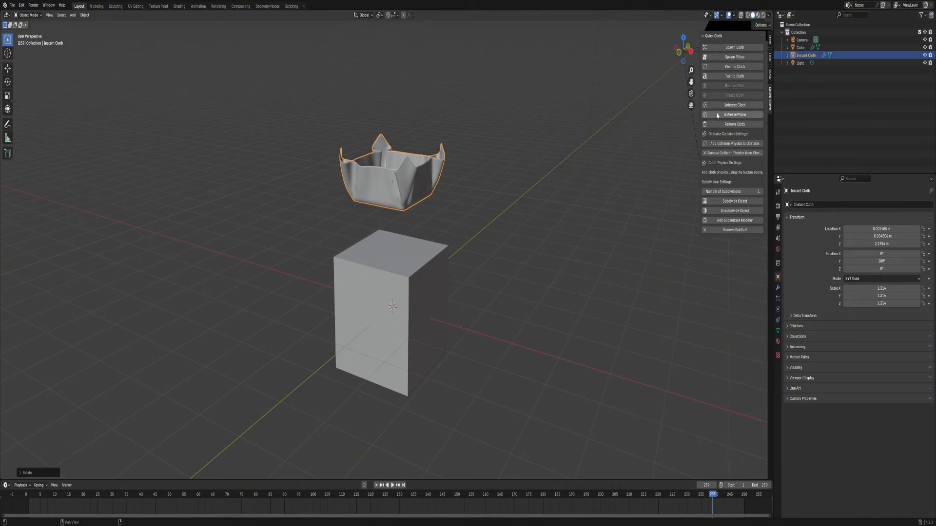
- Unfreeze the upside-down cloth above the cube and play its simulation
left_click(732, 105)
middle_click_drag(204, 386, 224, 409)
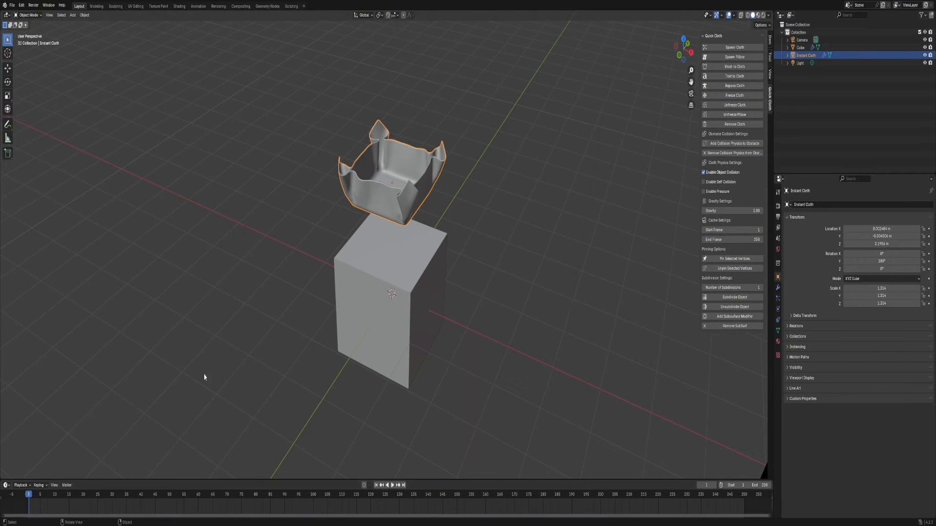
mouse_move(420, 196)
middle_mouse_down()
mouse_move(422, 230)
mouse_move(428, 194)
mouse_move(409, 199)
middle_mouse_up()
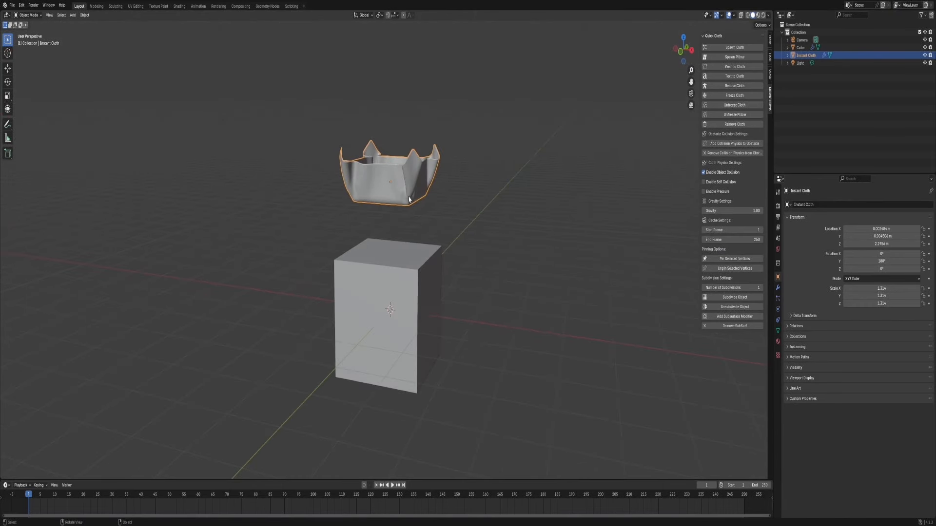
key("space")
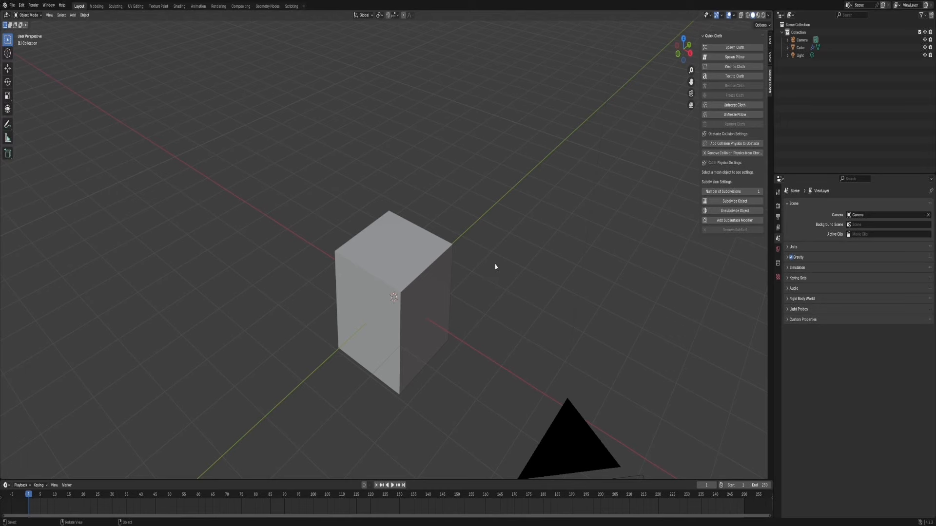
- Spawn a pillow above the cube, simulate it inflating, and set the timeline to frame 17
mouse_move(495, 265)
middle_mouse_down()
mouse_move(504, 260)
mouse_move(495, 265)
middle_mouse_up()
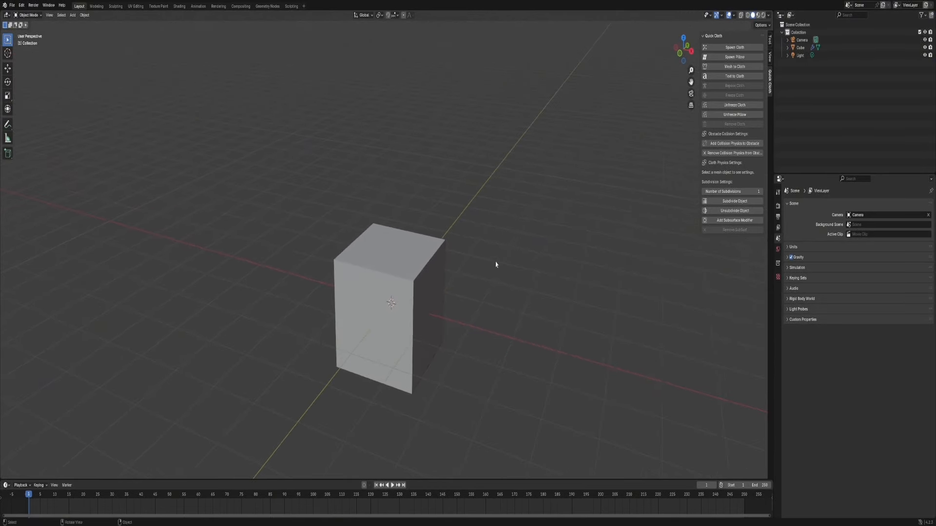
left_click(734, 48)
mouse_move(439, 162)
middle_mouse_down()
mouse_move(459, 163)
mouse_move(430, 161)
middle_mouse_up()
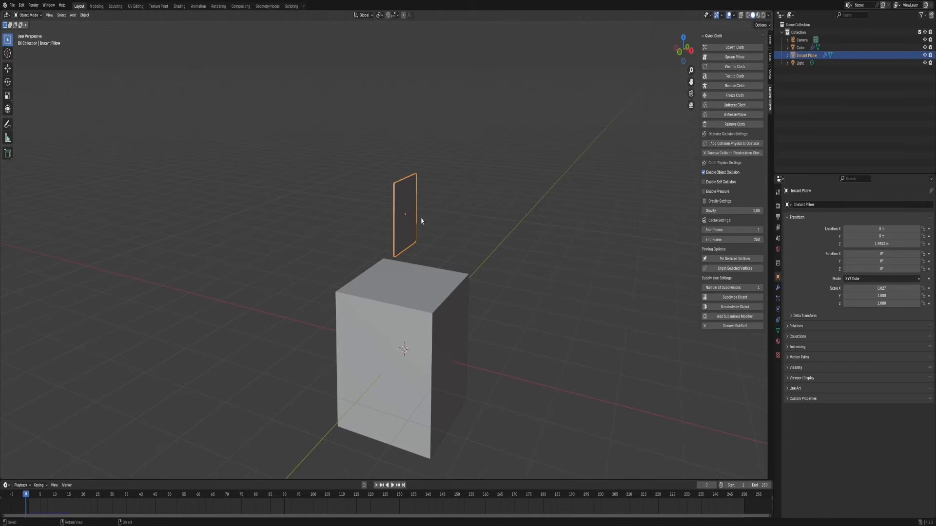
key("space")
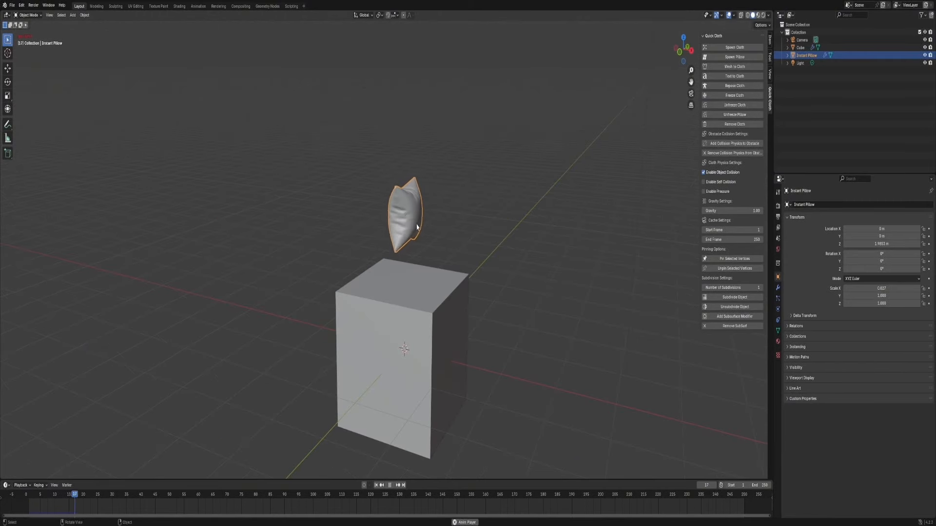
key("space")
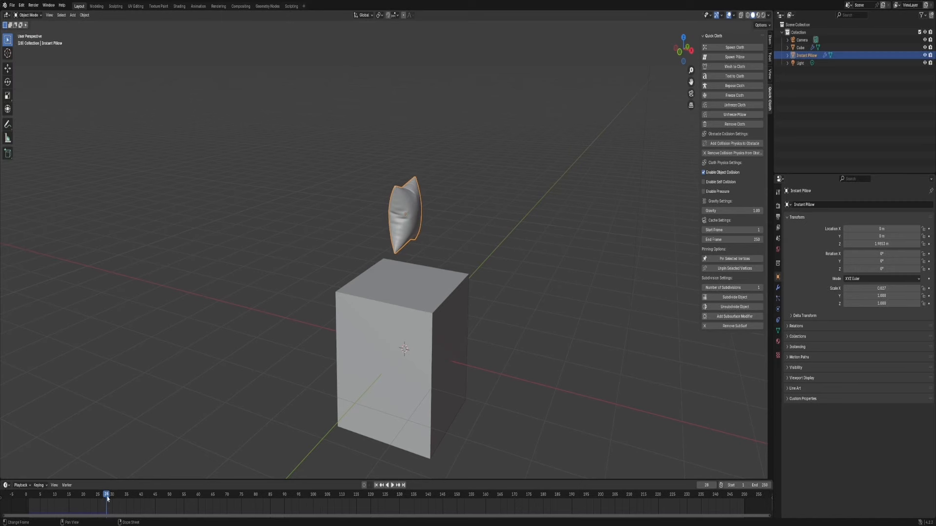
left_click_drag(108, 498, 75, 502)
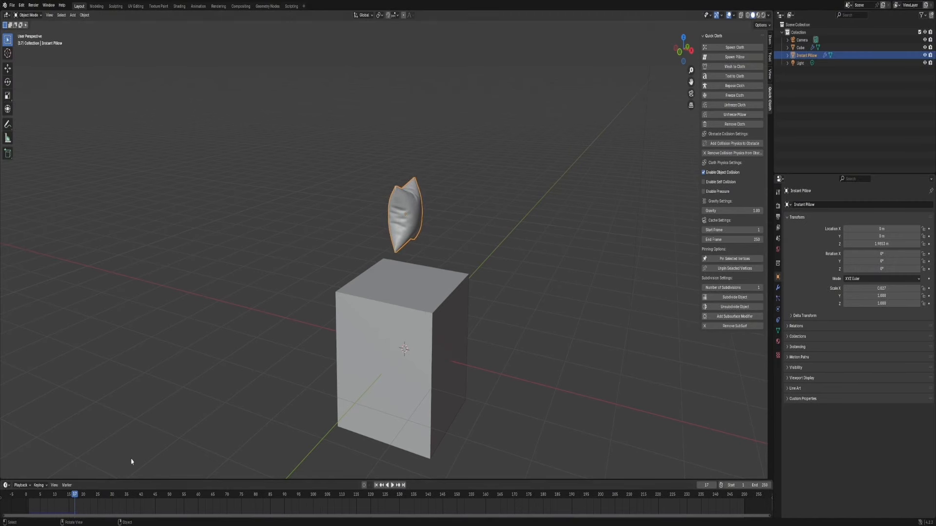
- Repose the pillow in its inflated shape and rotate it roughly 90° around Y so it lies flat
left_click(740, 97)
middle_click_drag(488, 246, 456, 248)
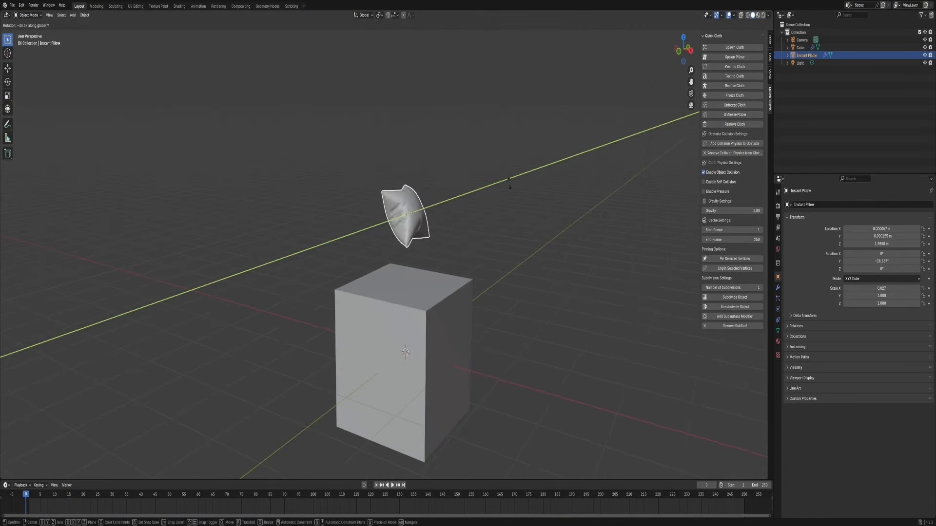
left_click(444, 102)
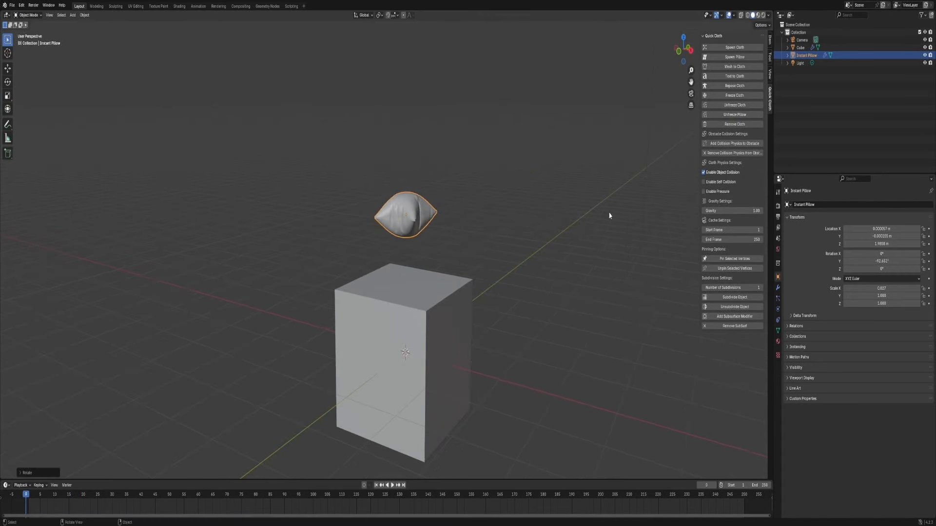
- Unfreeze the pillow and simulate its drop onto the cube, pausing at about frame 43
left_click(736, 115)
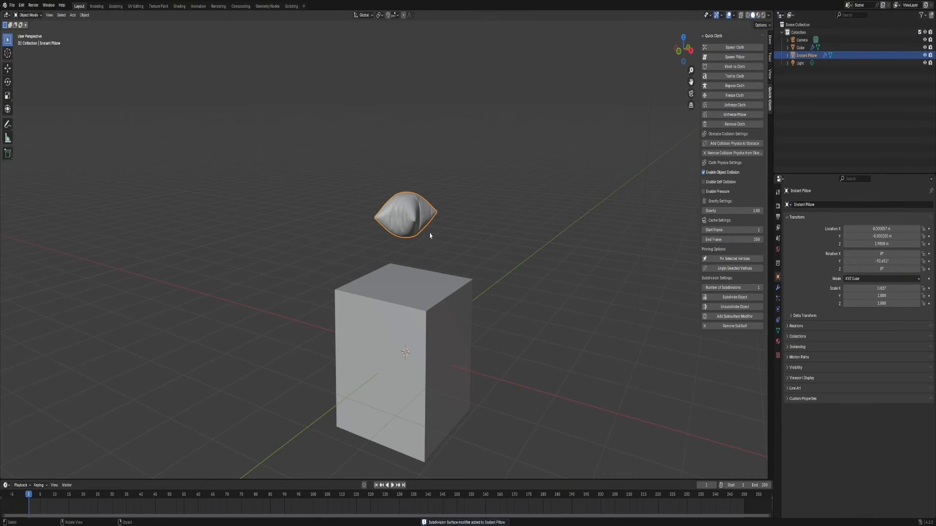
key("space")
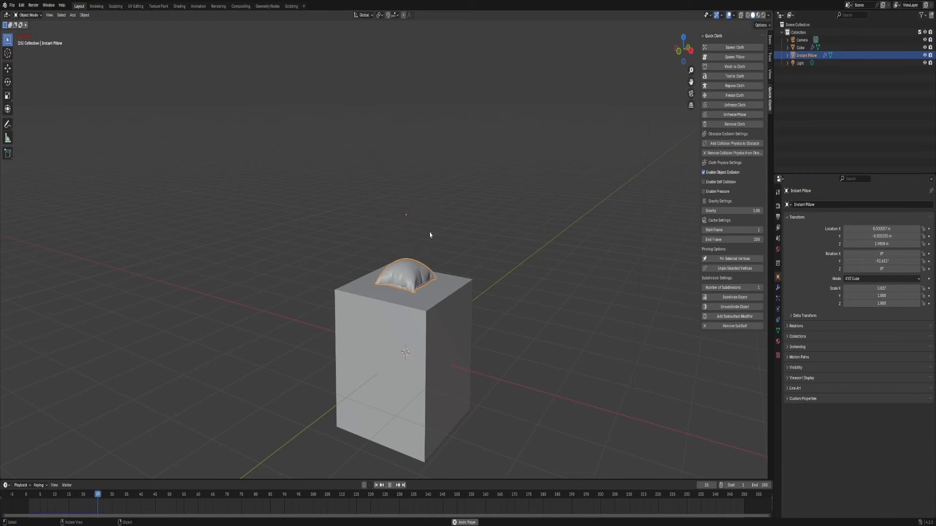
middle_click_drag(432, 178, 412, 256)
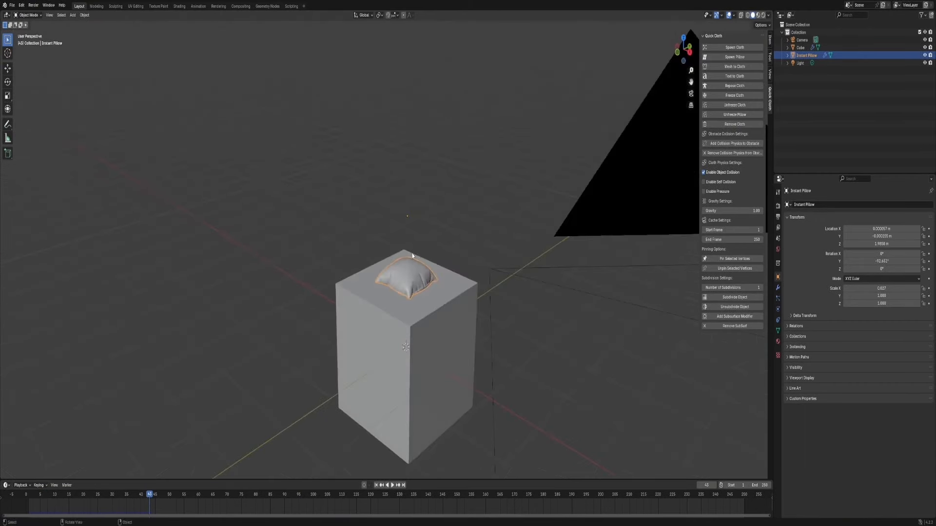
- Remove the cloth physics from the pillow and inspect the remaining mesh
left_click(735, 124)
middle_click_drag(415, 295, 408, 283)
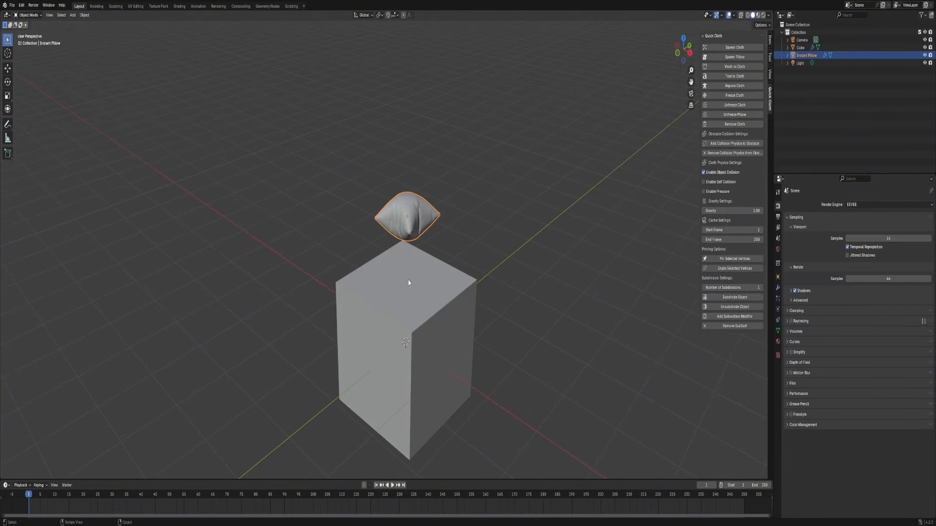
left_click(734, 125)
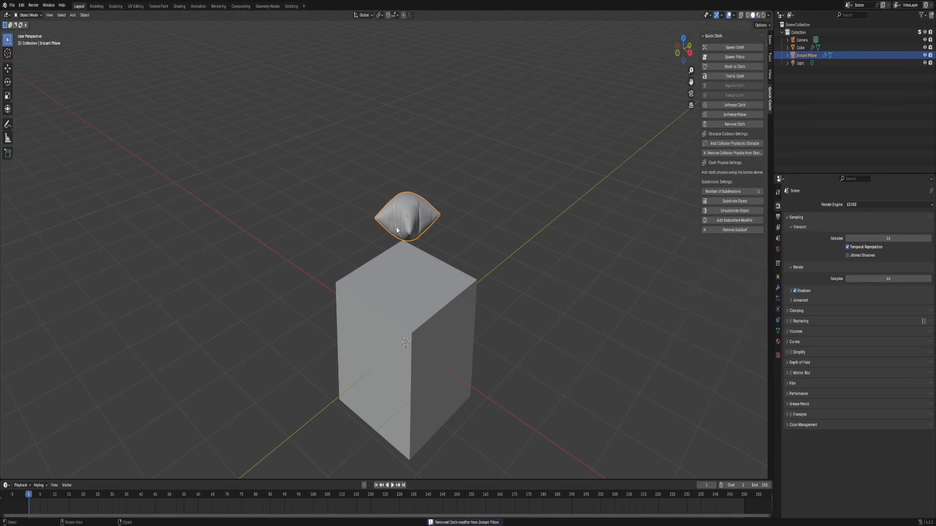
middle_click_drag(397, 230, 425, 233)
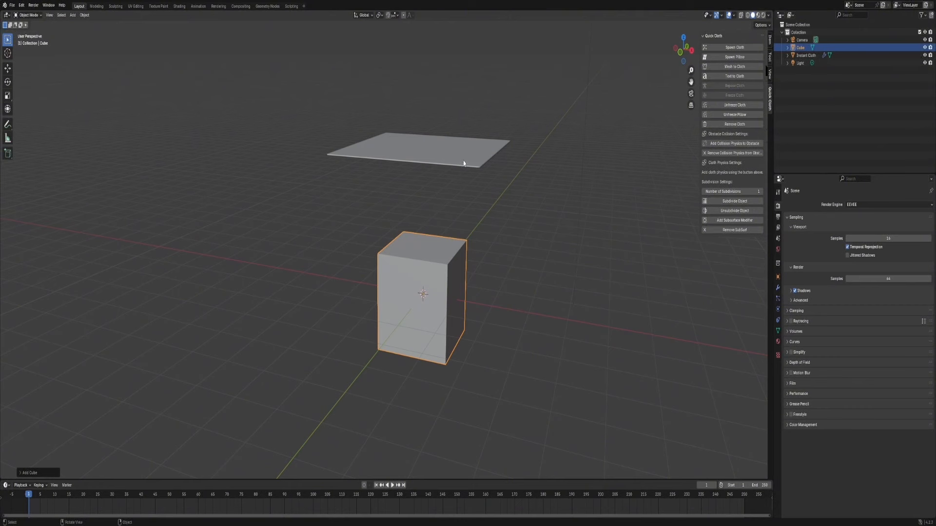
- Add collision physics to the cube below the flat cloth and play the simulation
left_click(726, 145)
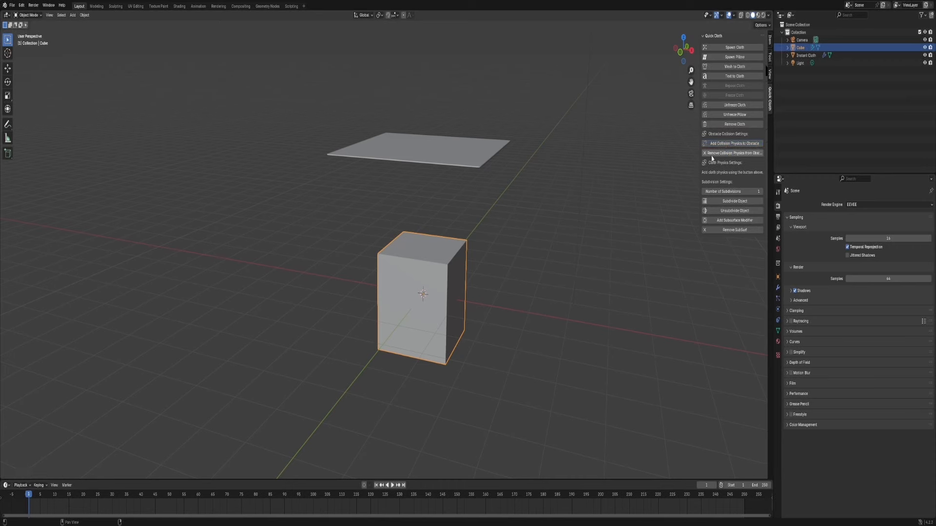
key("space")
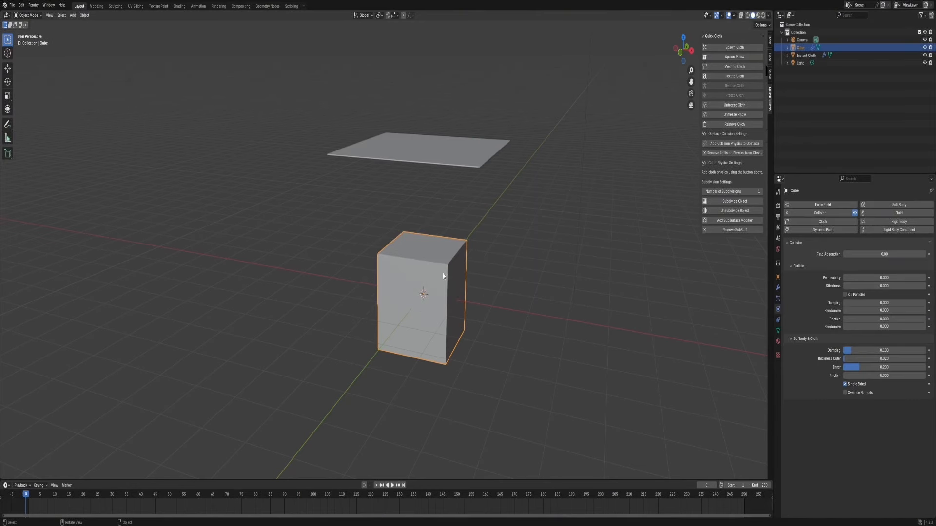
- Remove the collision physics from the cube and raise the flat cloth slightly along Z
left_click(722, 154)
left_click(440, 151)
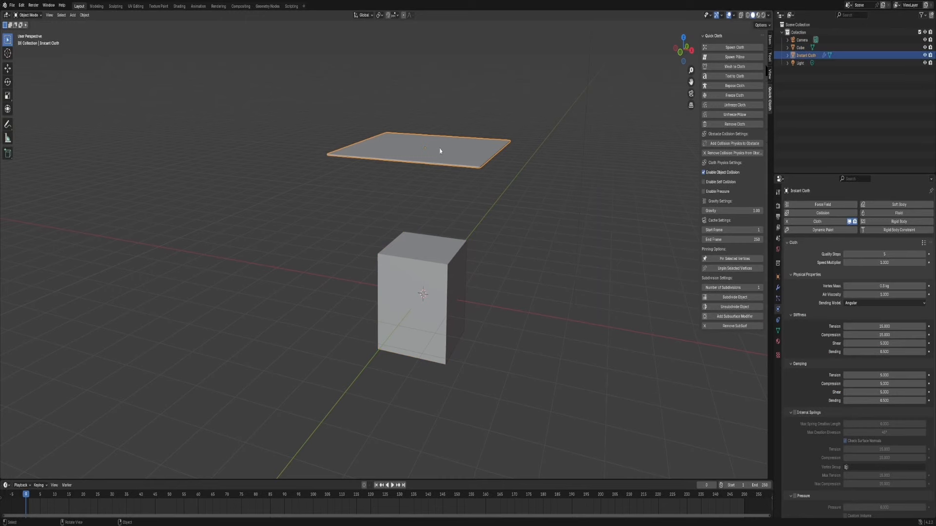
key("g")
key("z")
left_click(442, 149)
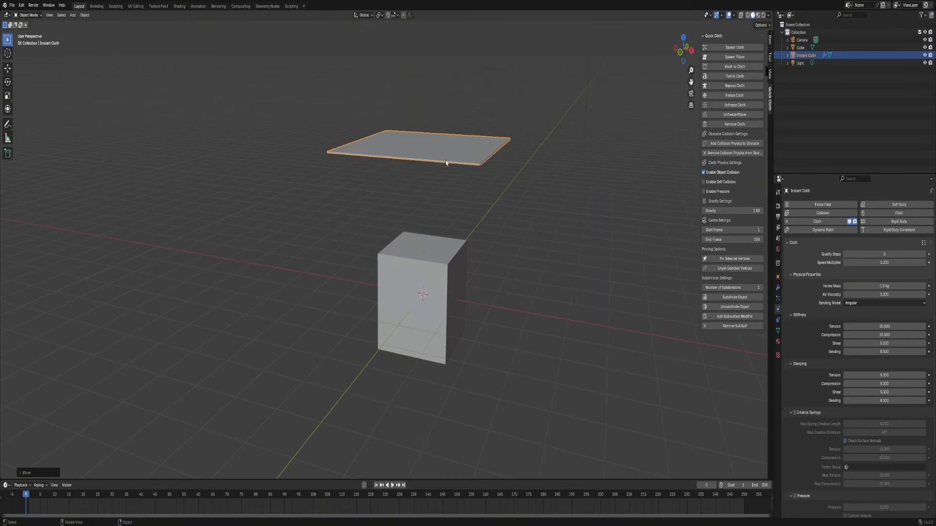
- Simulate the cloth's fall without collision on the cube and undo the last change
middle_click_drag(446, 163, 437, 221)
key("space")
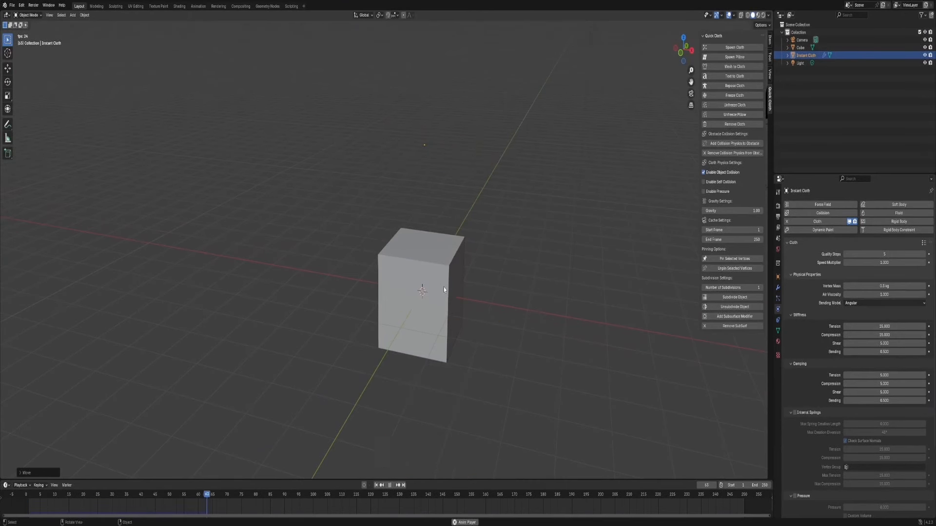
key("ctrl+z")
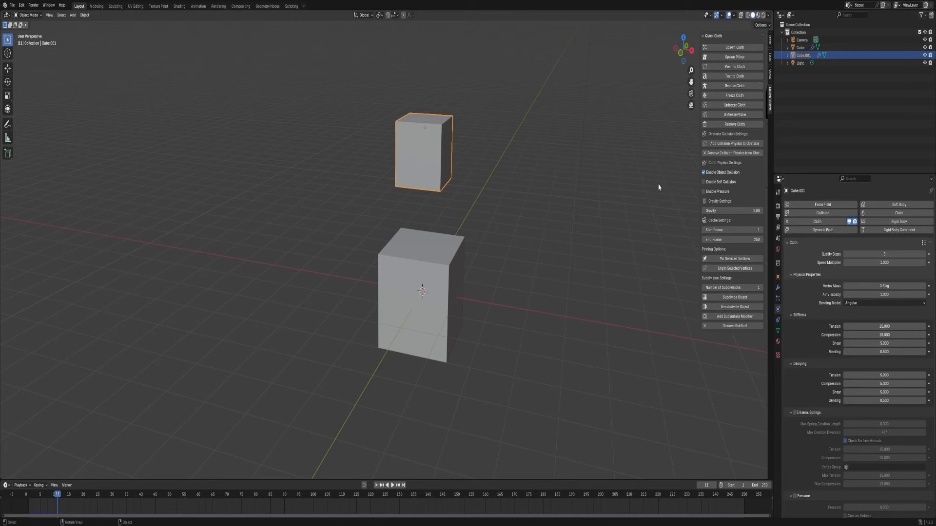
- Enable self collision and pressure for the upper cloth cube and play its simulation
left_click(704, 183)
left_click(715, 193)
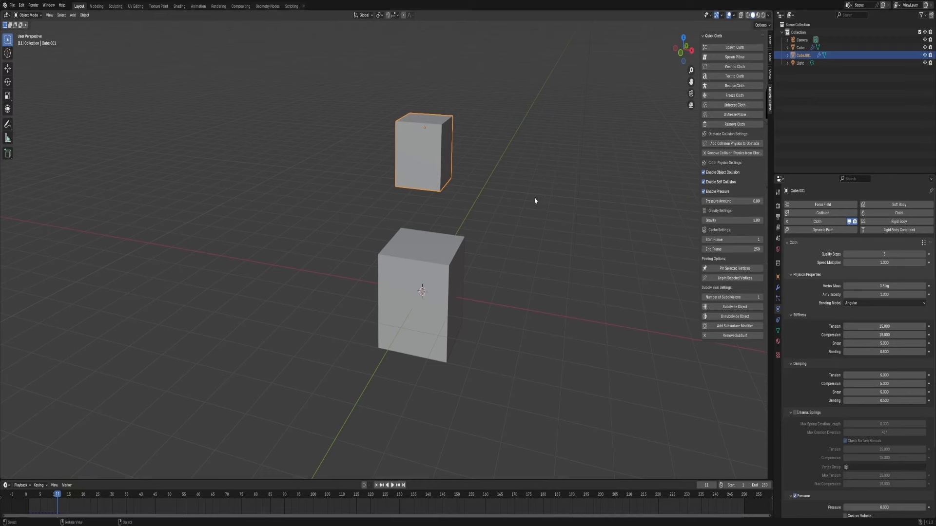
key("space")
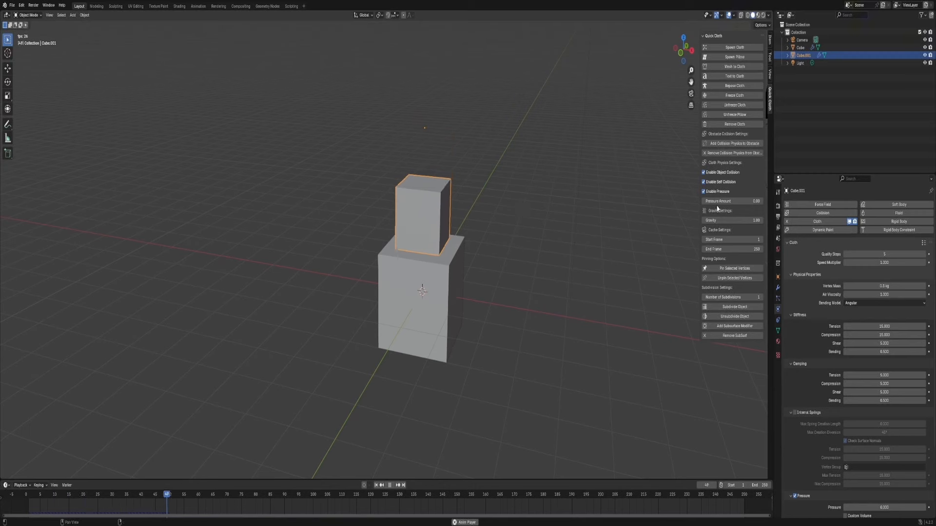
key("space")
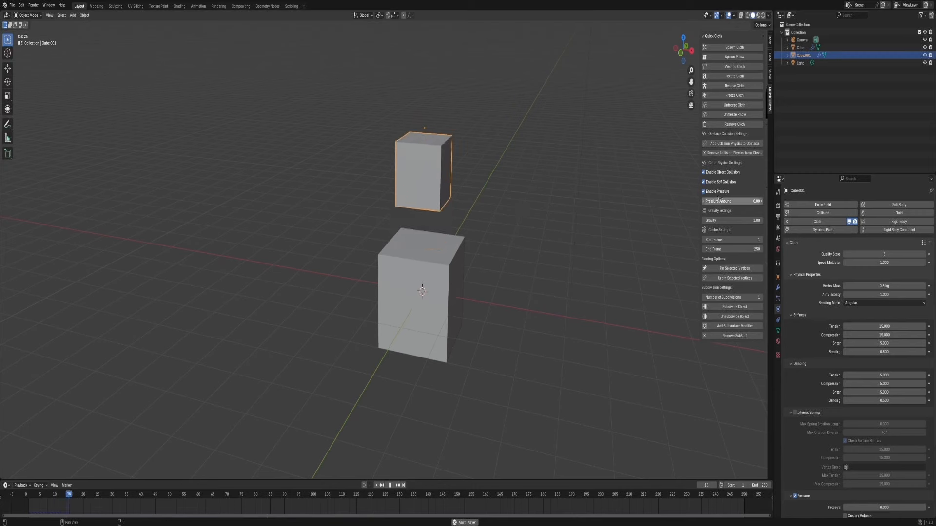
- Try a negative pressure amount during playback, and raise the sphere's pressure amount to about 4.3
left_click_drag(731, 202, 708, 202)
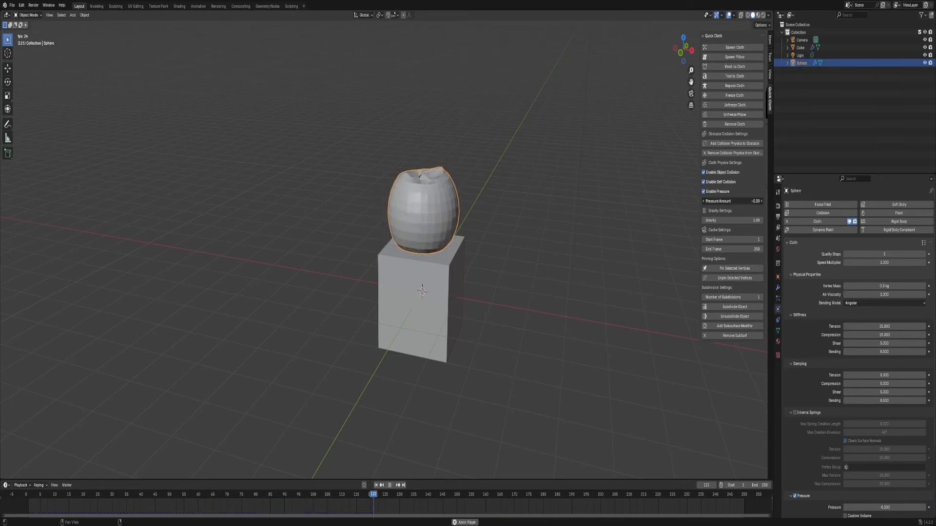
left_click_drag(732, 201, 768, 201)
key("space")
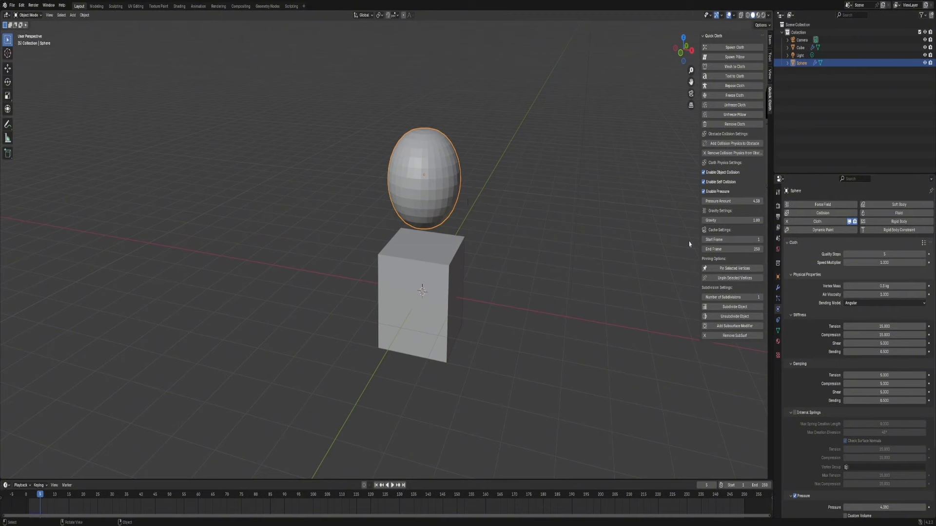
- Toggle the sphere's self collision off and back on
left_click(704, 184)
left_click(705, 184)
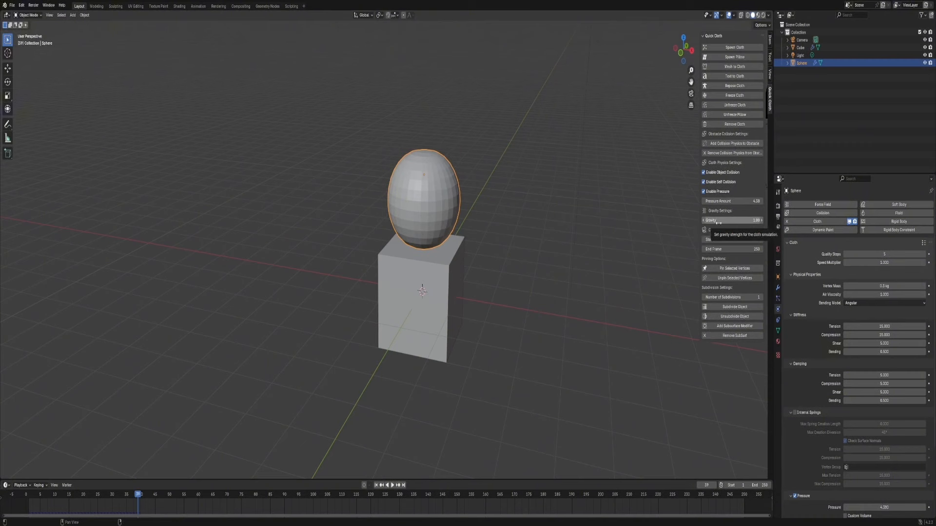
- Return to frame 0, set the sphere's cloth gravity to 0, and play the simulation
left_click(26, 496)
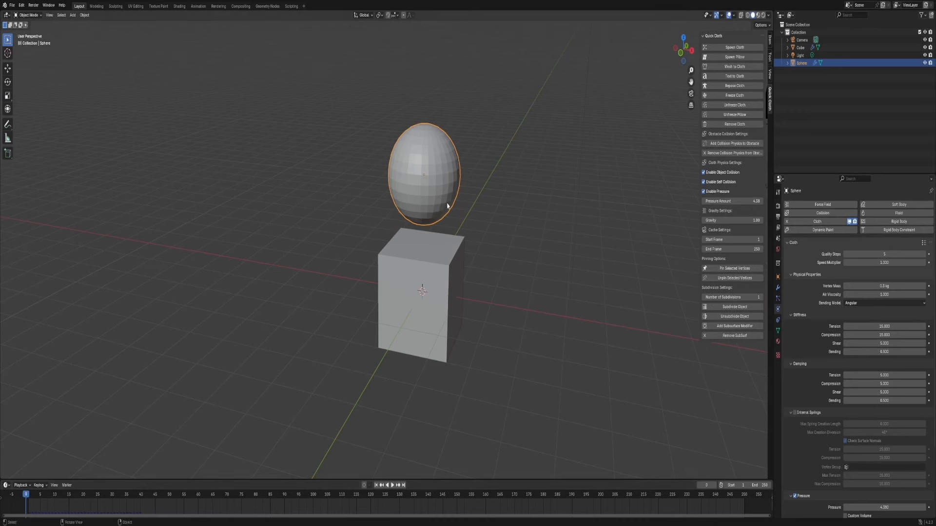
left_click(756, 220)
type("0")
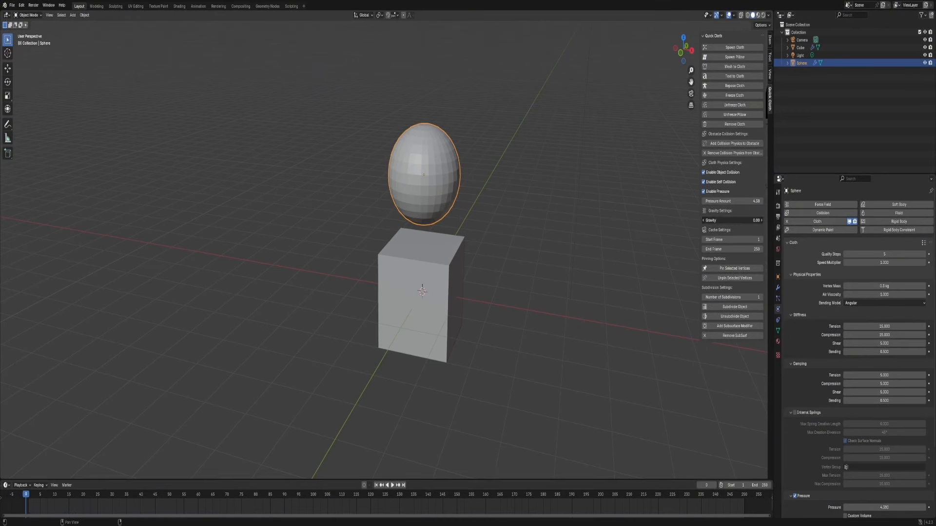
key("Return")
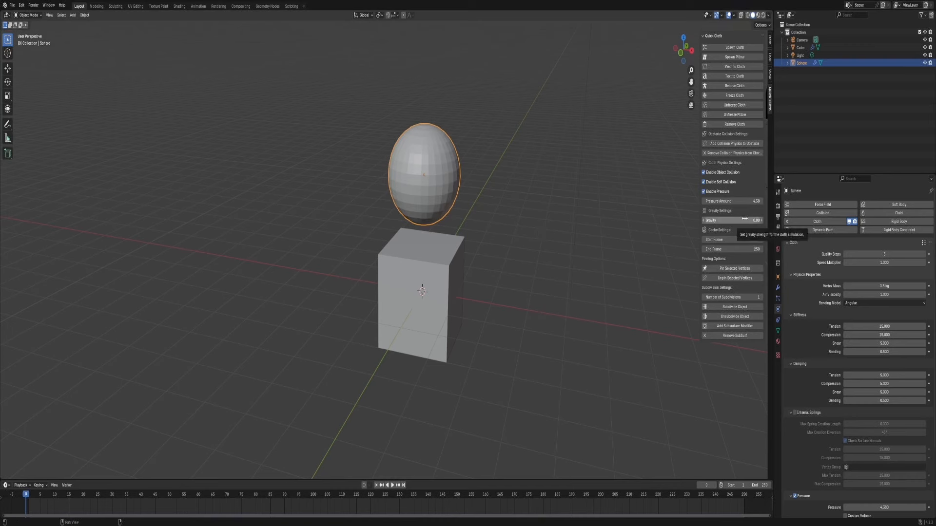
key("space")
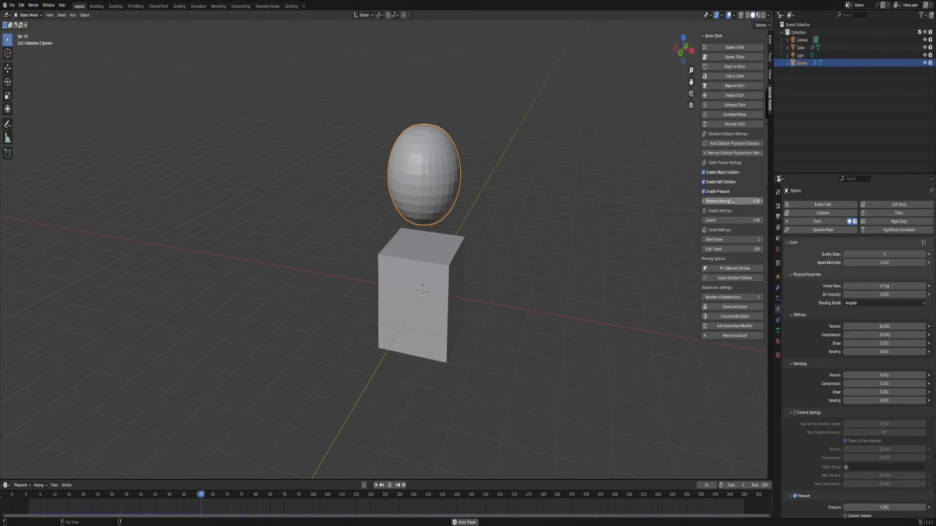
- Lower the sphere's pressure amount, and raise the spawned pillow's pressure amount while its simulation plays
left_click_drag(733, 202, 714, 201)
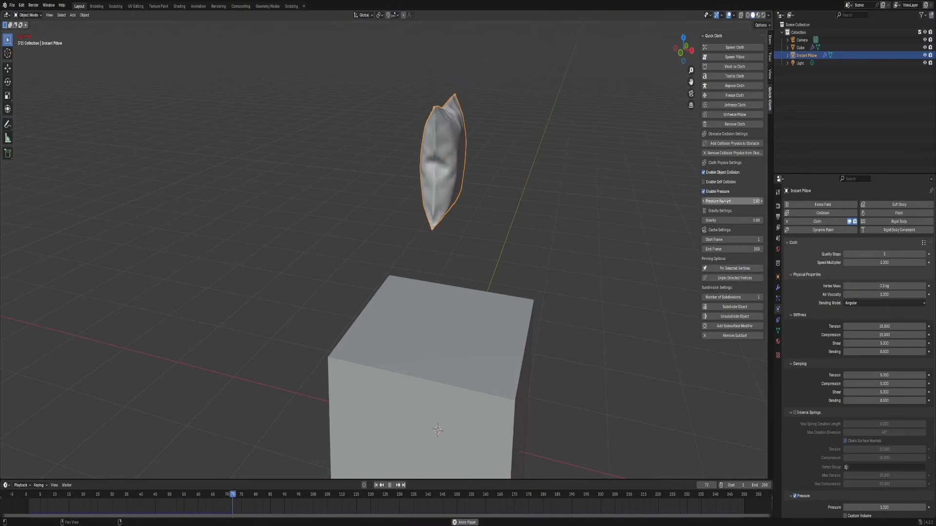
left_click_drag(732, 201, 755, 201)
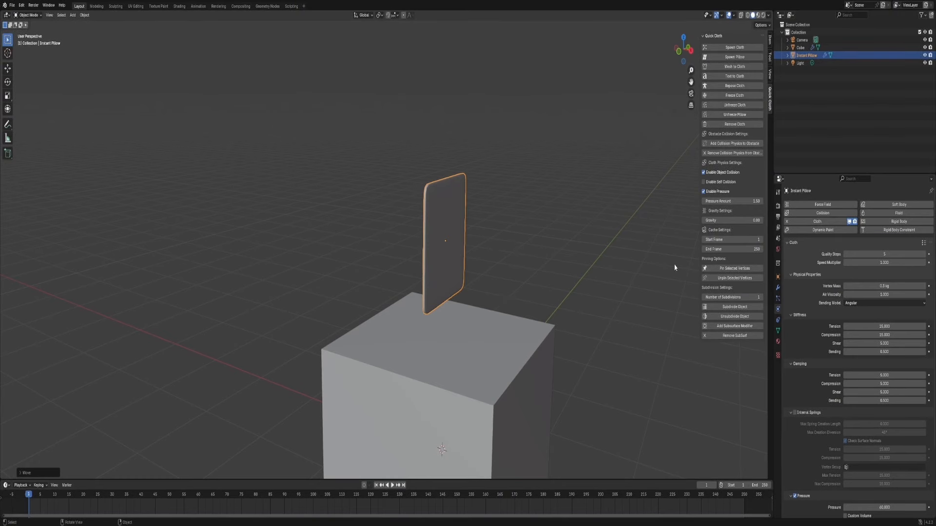
- Subdivide the pillow once and lower its pressure amount while the simulation plays
left_click_drag(731, 220, 746, 221)
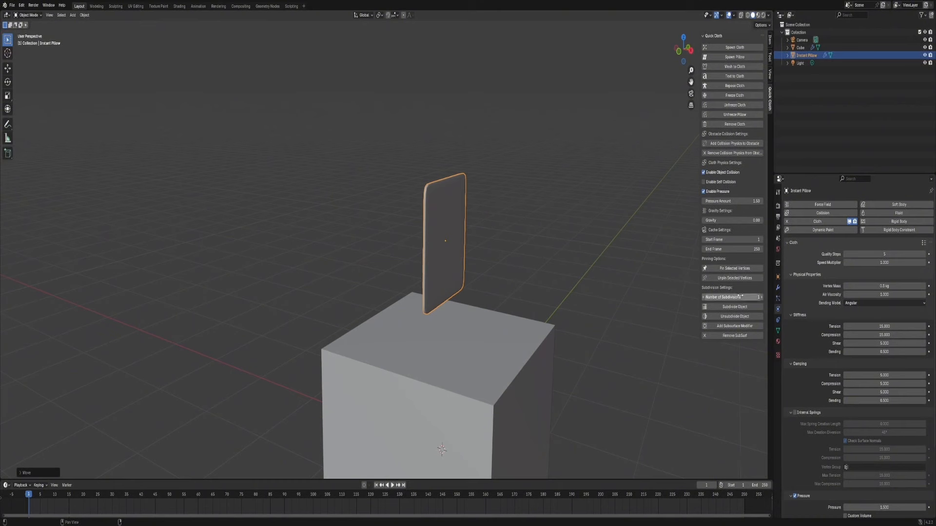
left_click(742, 310)
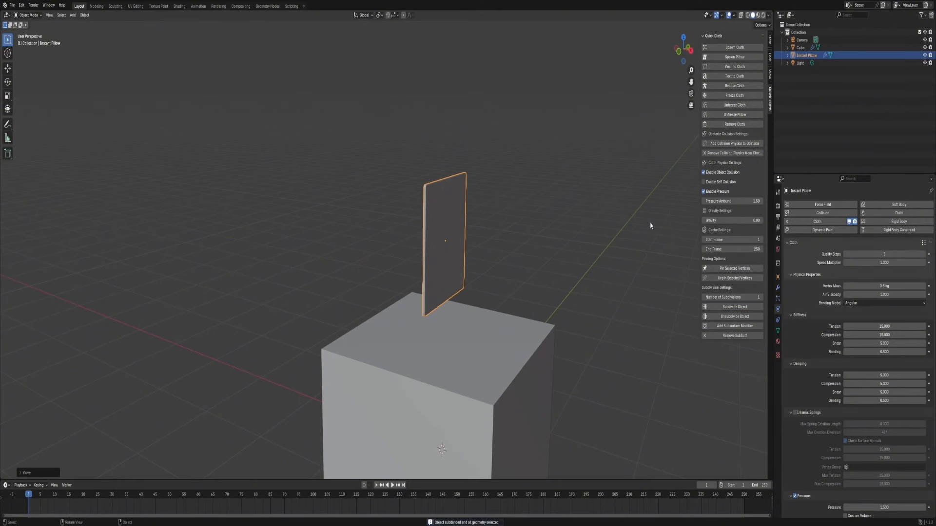
key("space")
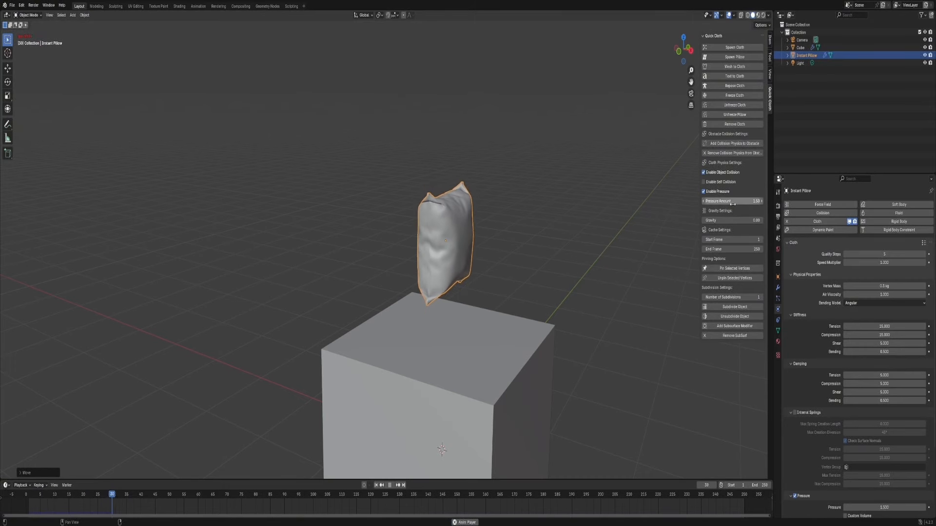
left_click_drag(733, 202, 705, 201)
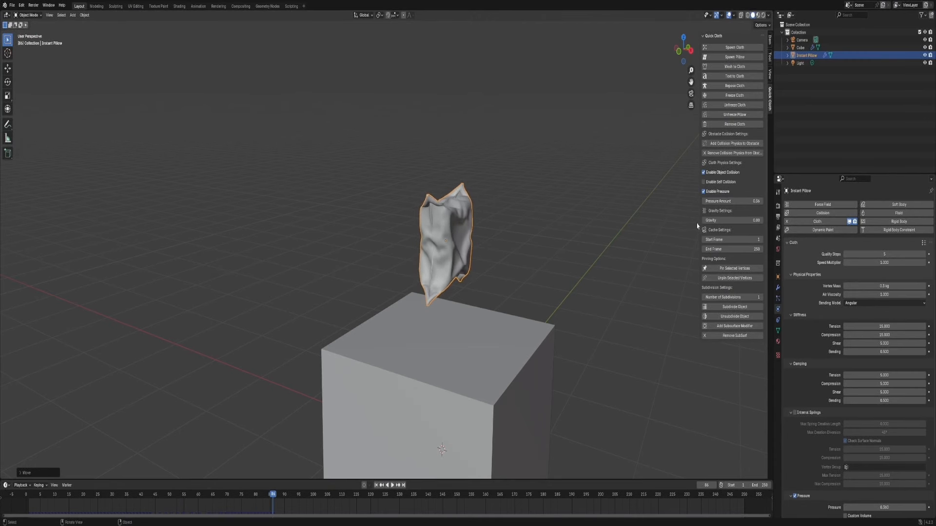
- Freeze the pillow in its simulated shape and rotate it 90 degrees about the global Y axis
left_click(744, 101)
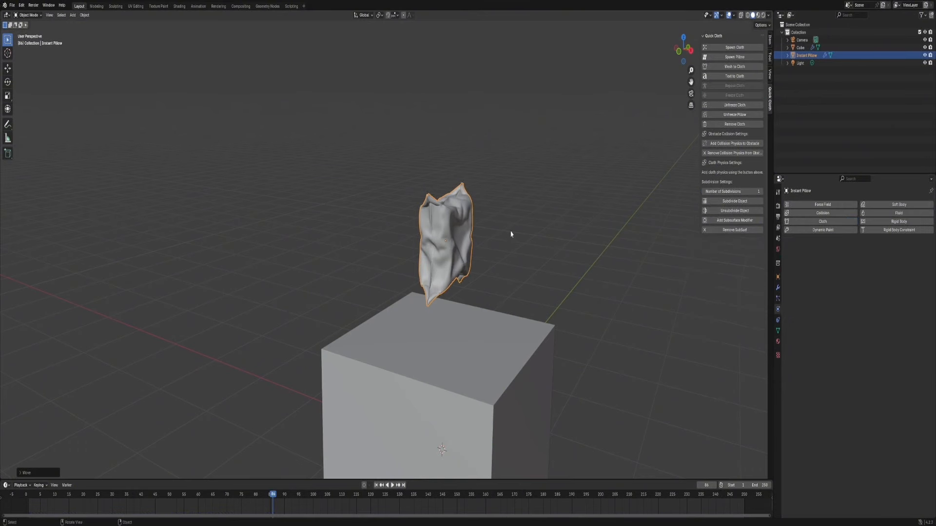
middle_click_drag(512, 232, 528, 274)
type("ry")
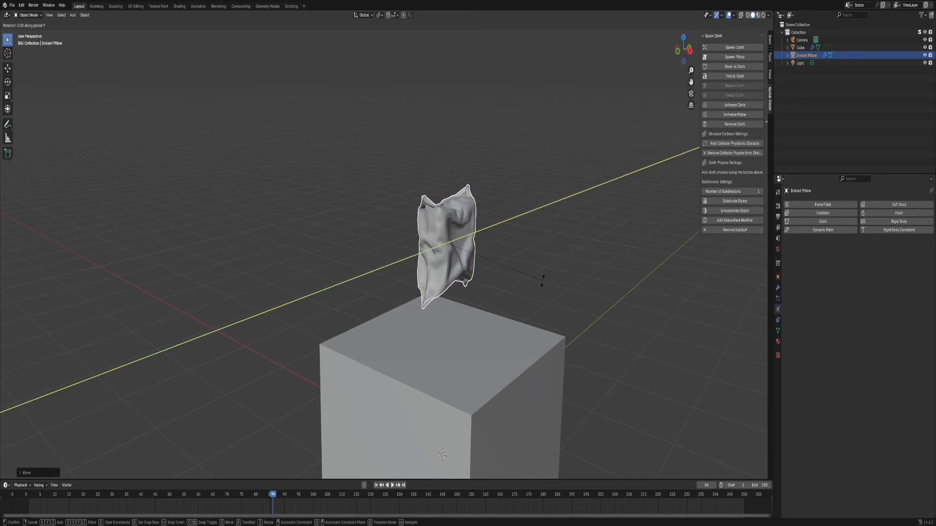
type("90")
key("Return")
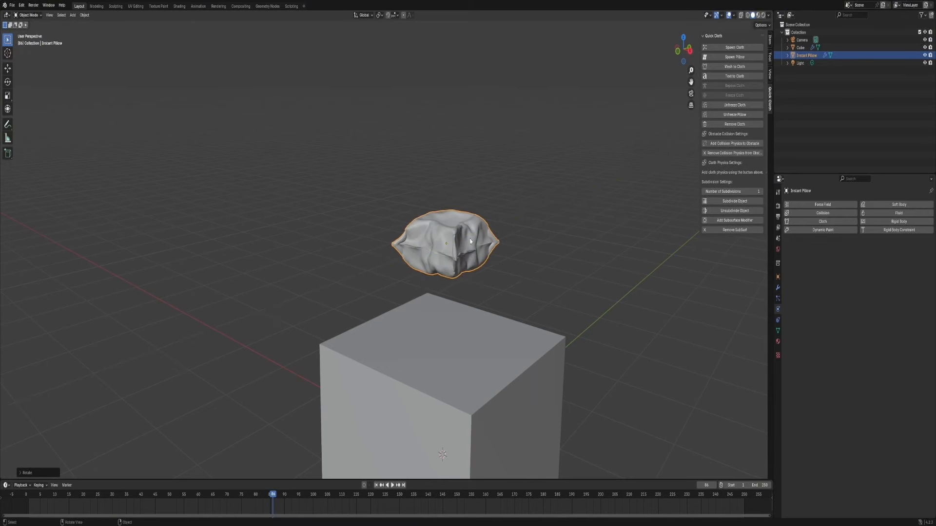
- Unfreeze the rotated pillow and play its simulation
mouse_move(470, 240)
middle_mouse_down()
mouse_move(497, 293)
mouse_move(477, 242)
middle_mouse_up()
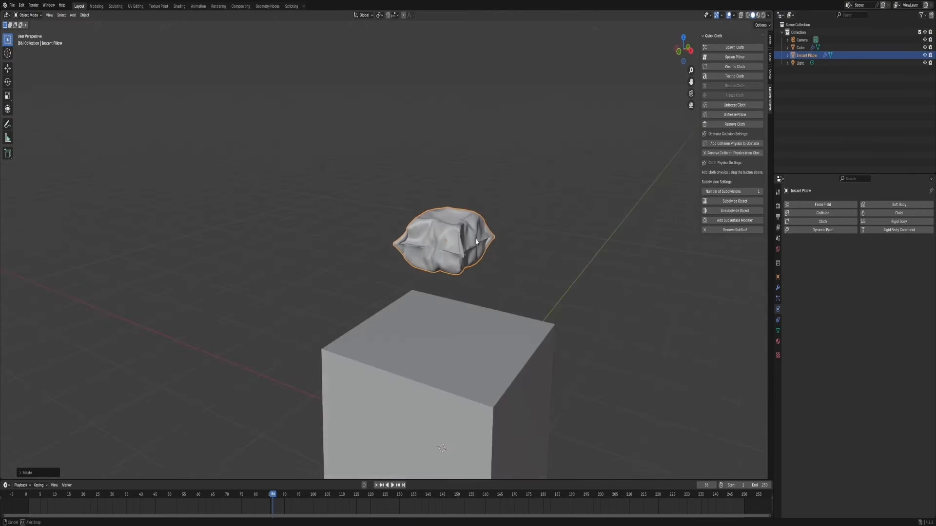
left_click(734, 115)
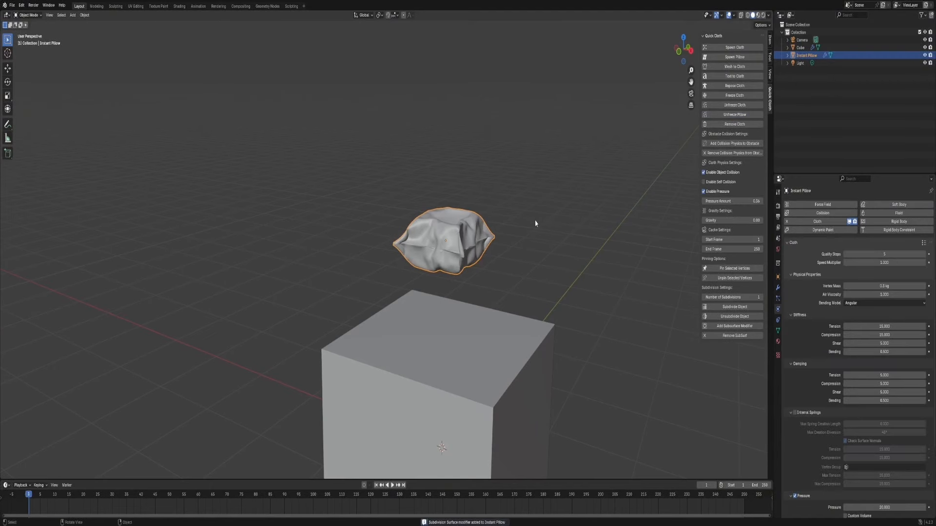
key("space")
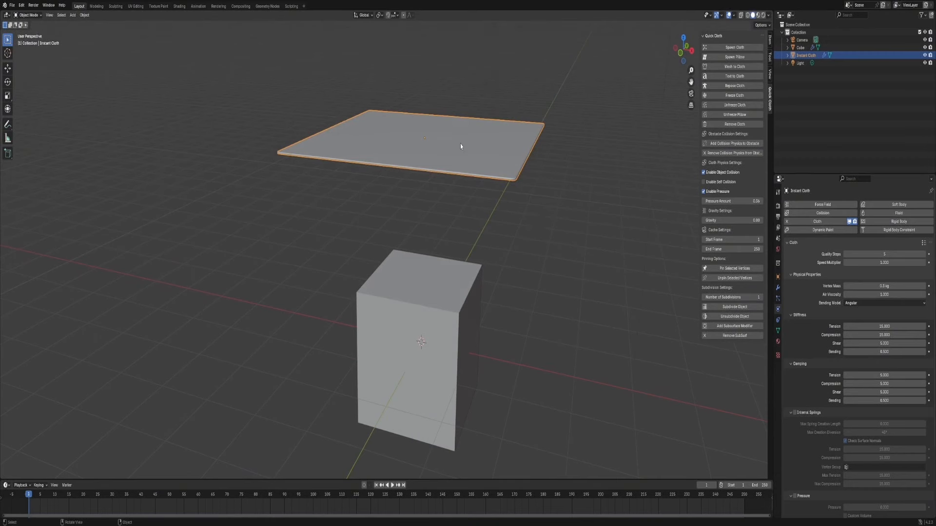
- Set the cloth's cache start frame to 50 and end frame to 100, and play the simulation
left_click(734, 240)
key("Return")
left_click(742, 250)
key("Return")
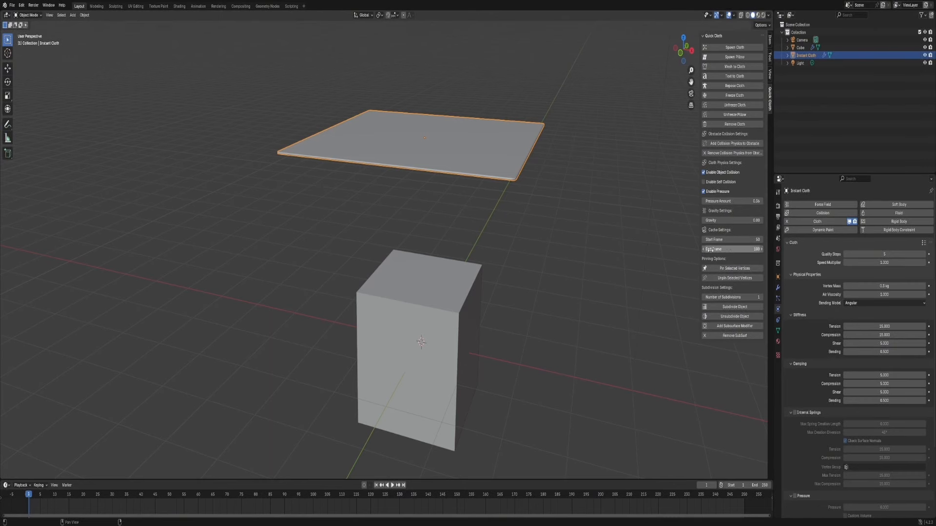
key("space")
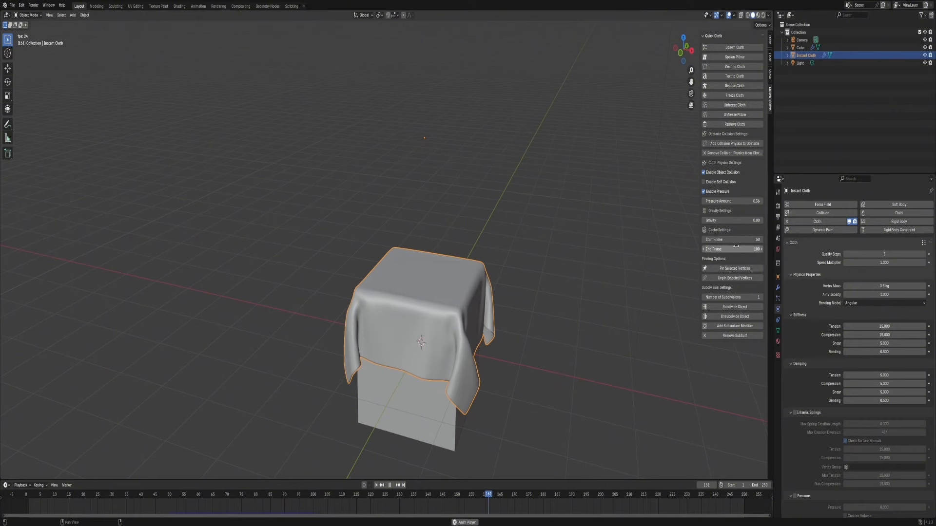
key("Escape")
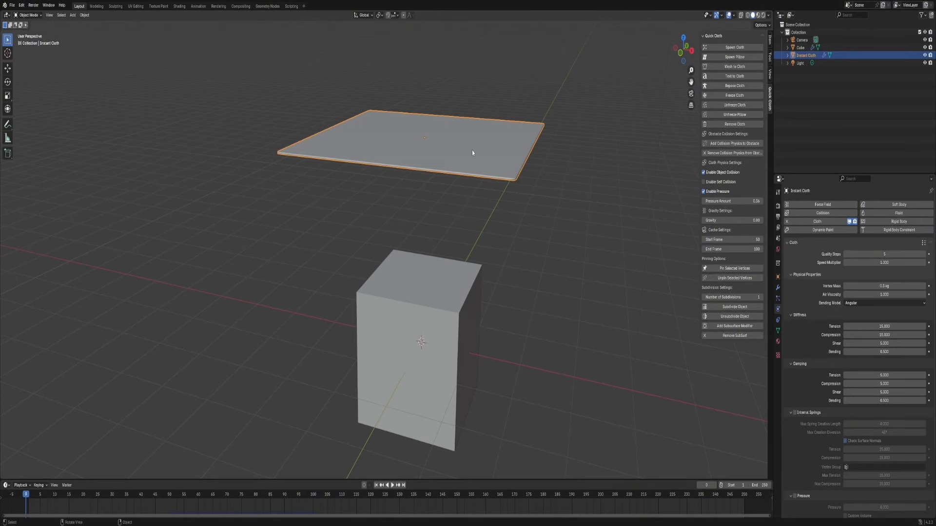
- Select the vertices around one corner of the cloth's underside in Edit Mode and pin them
middle_click_drag(472, 152, 468, 162)
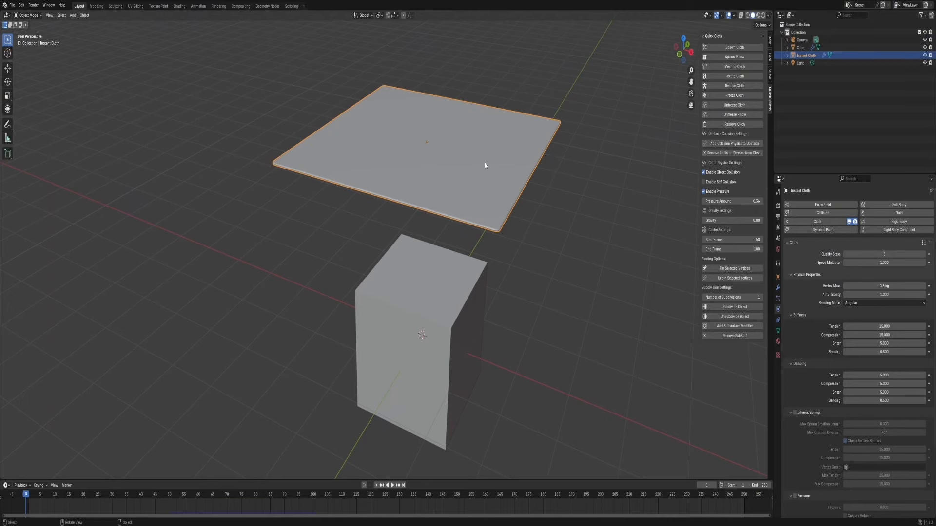
key("Tab")
key("a")
middle_click_drag(516, 167, 546, 130)
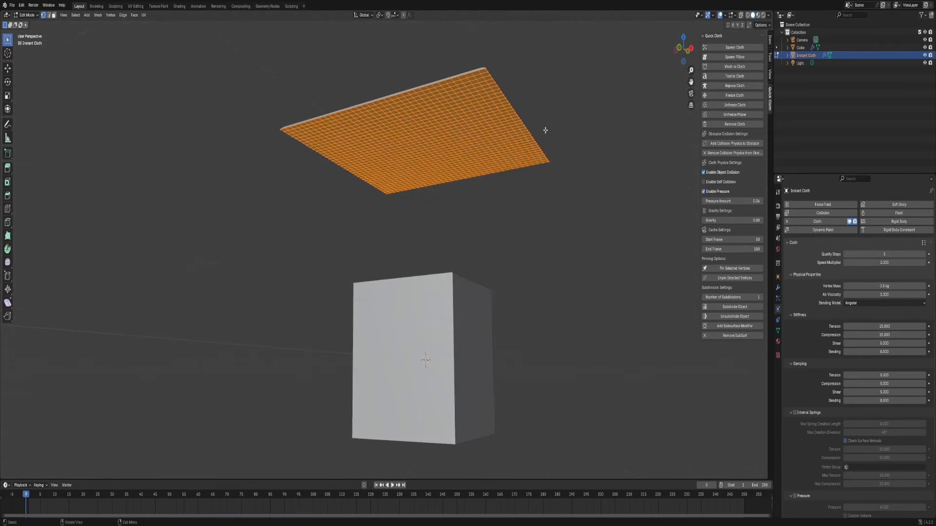
left_click_drag(564, 118, 508, 205)
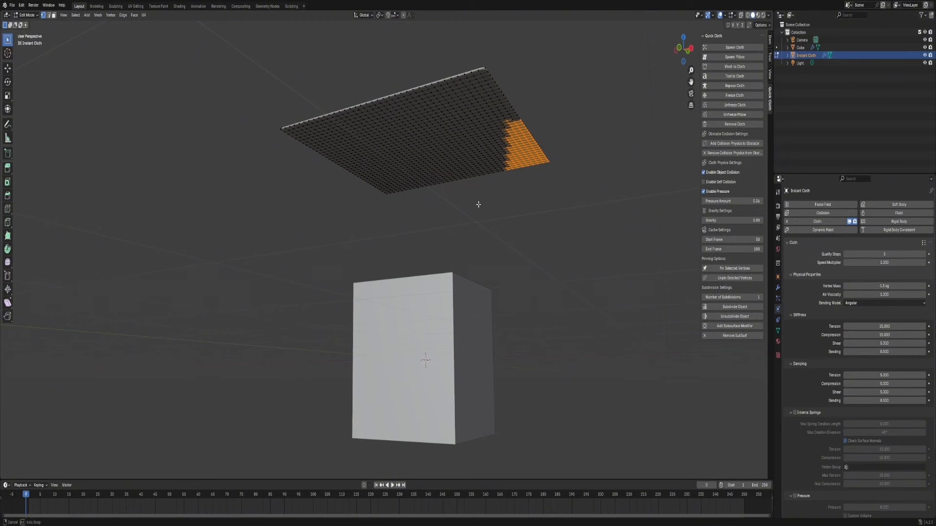
middle_click_drag(479, 203, 478, 255)
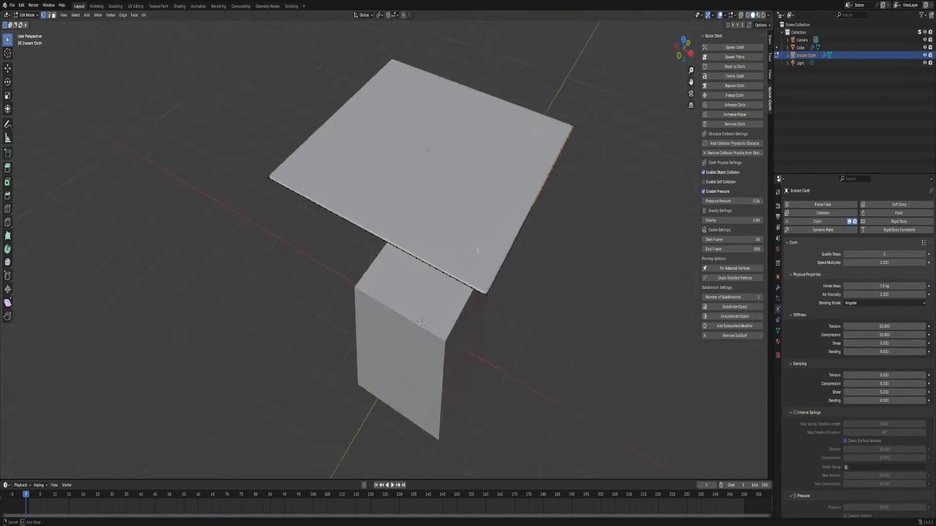
left_click(734, 268)
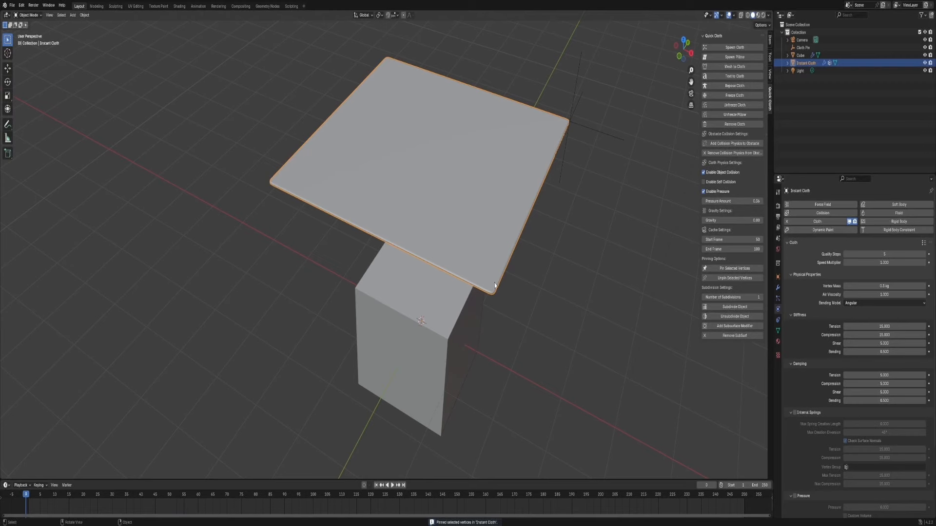
- Play the simulation of the cloth pinned at its corner and examine how it hangs
key("space")
middle_click_drag(464, 282, 516, 203)
key("Escape")
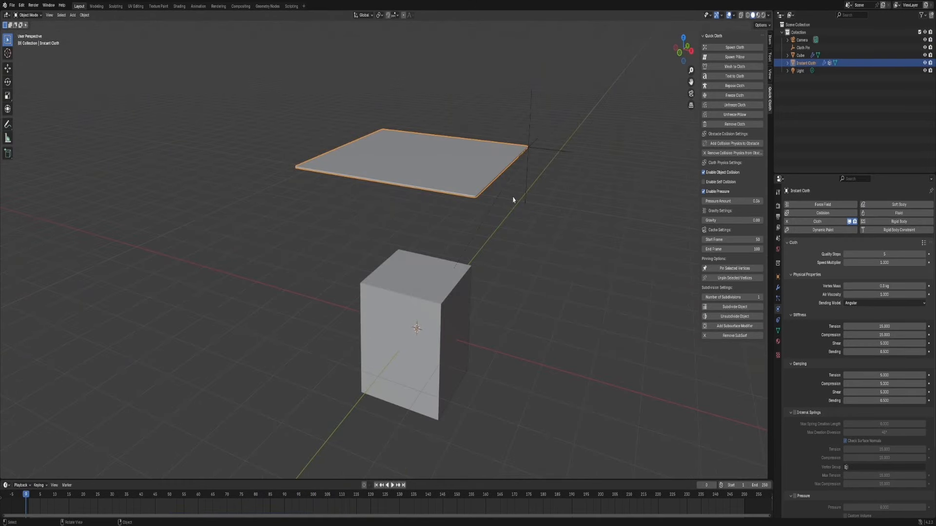
- Unpin all of the cloth's vertices and play the simulation again
middle_click_drag(513, 199, 510, 177)
key("Tab")
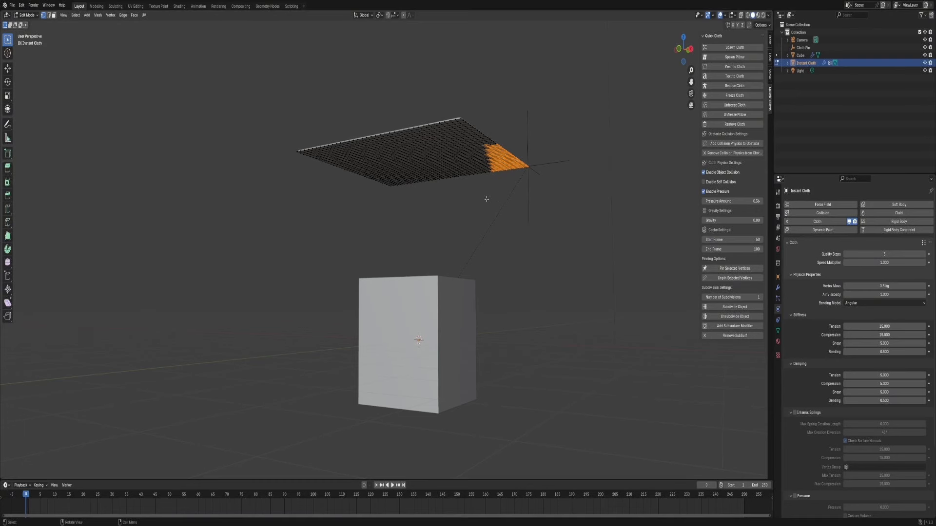
key("a")
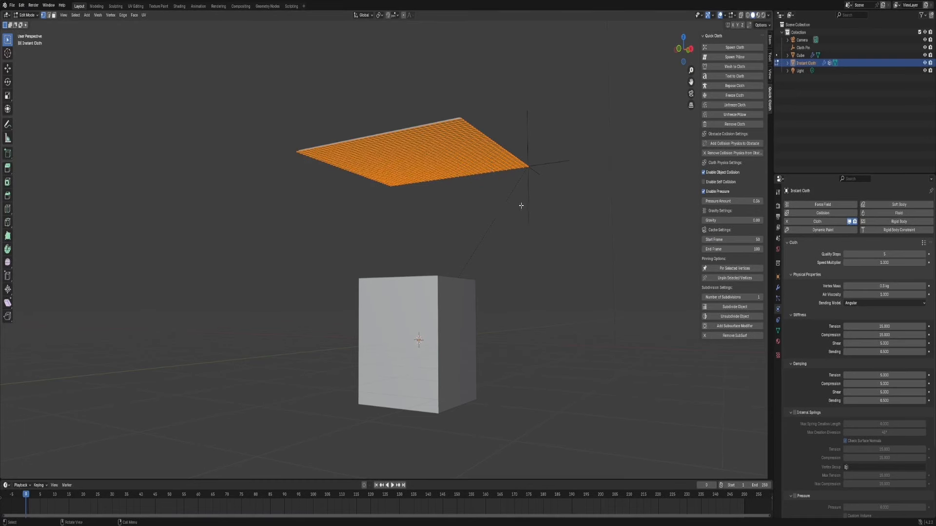
left_click(744, 278)
middle_click_drag(473, 198, 347, 303)
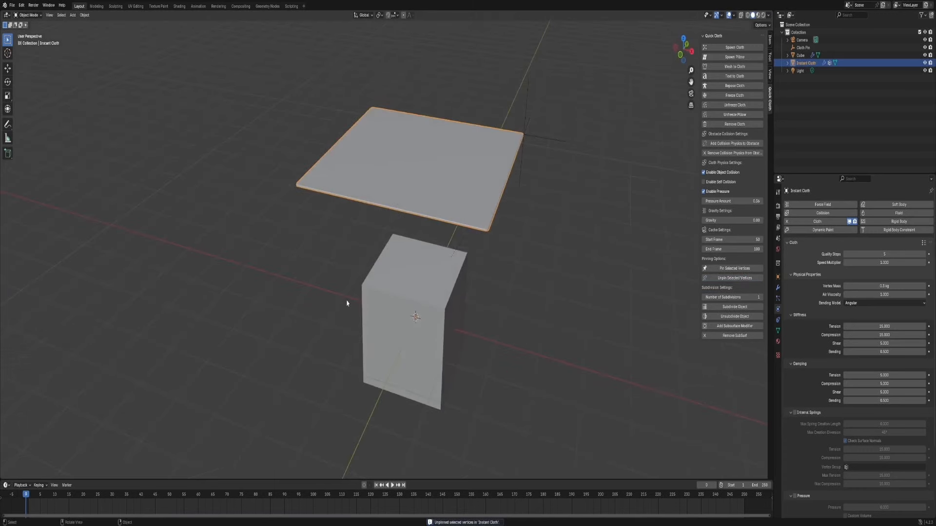
key("space")
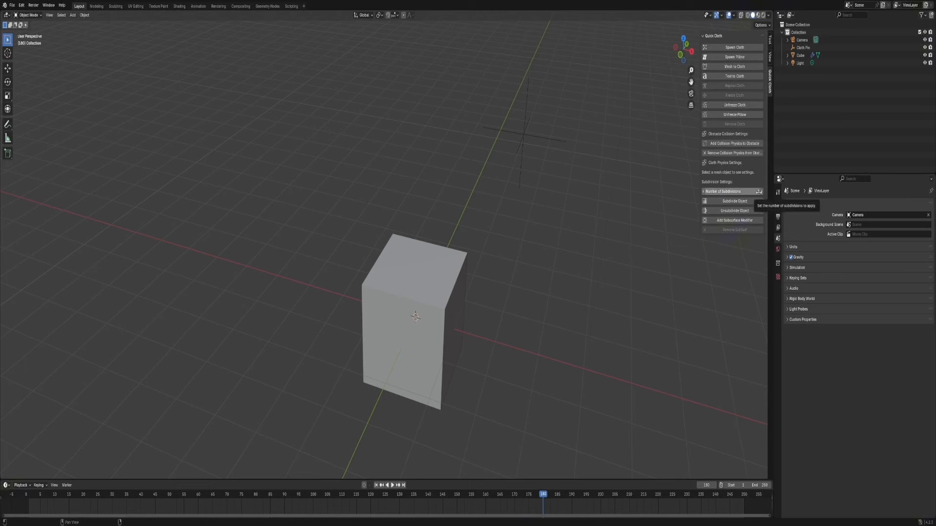
- Subdivide the cube with the number of subdivisions at 1
left_click(726, 202)
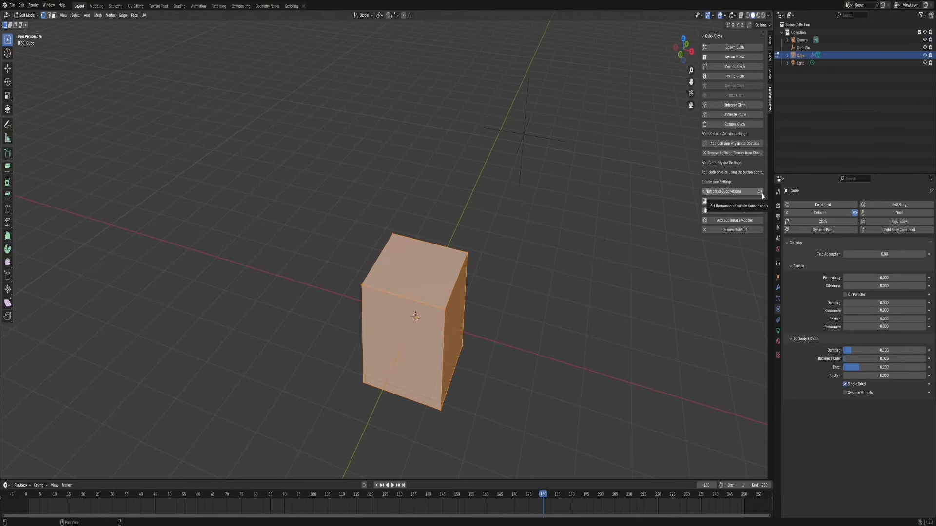
left_click(745, 202)
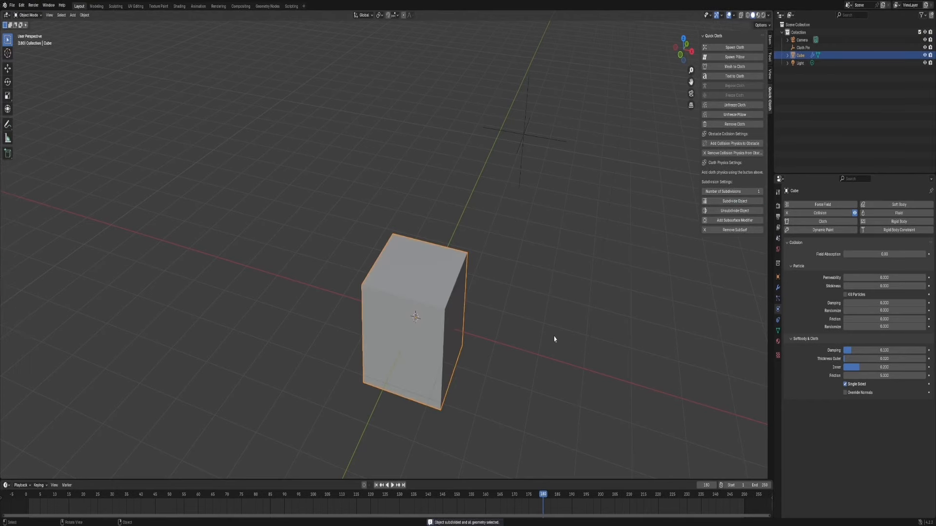
mouse_move(461, 314)
middle_mouse_down()
mouse_move(420, 294)
mouse_move(464, 305)
middle_mouse_up()
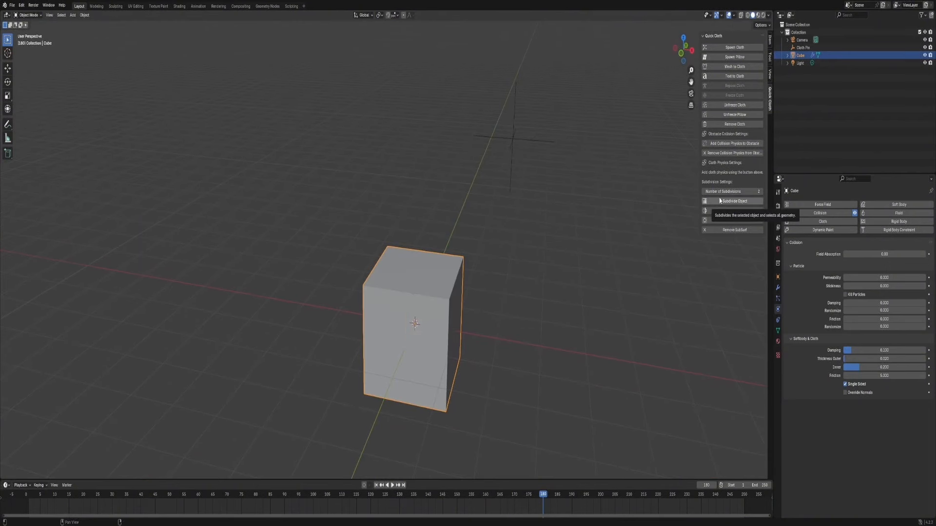
- Subdivide the cube again with the number of subdivisions set to 2 and examine its mesh in Edit Mode
left_click(756, 201)
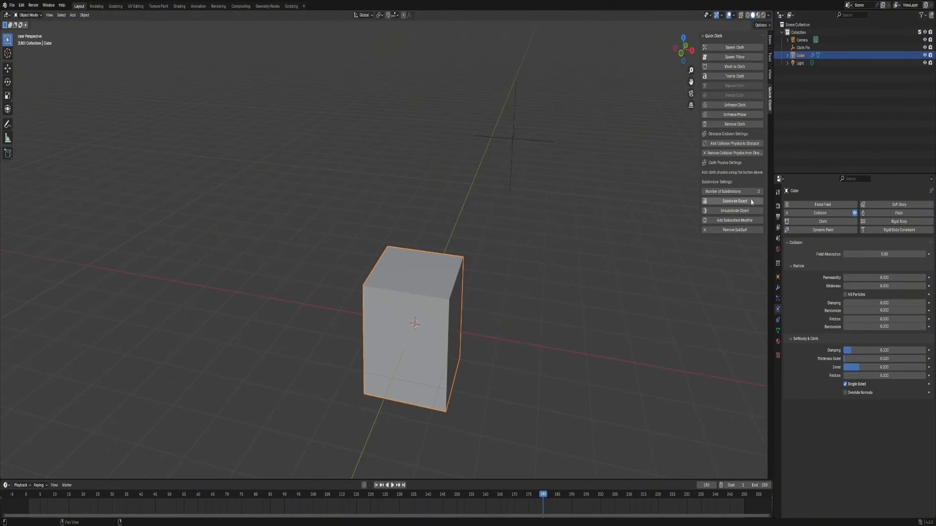
key("Tab")
middle_click_drag(470, 312, 519, 255)
key("Tab")
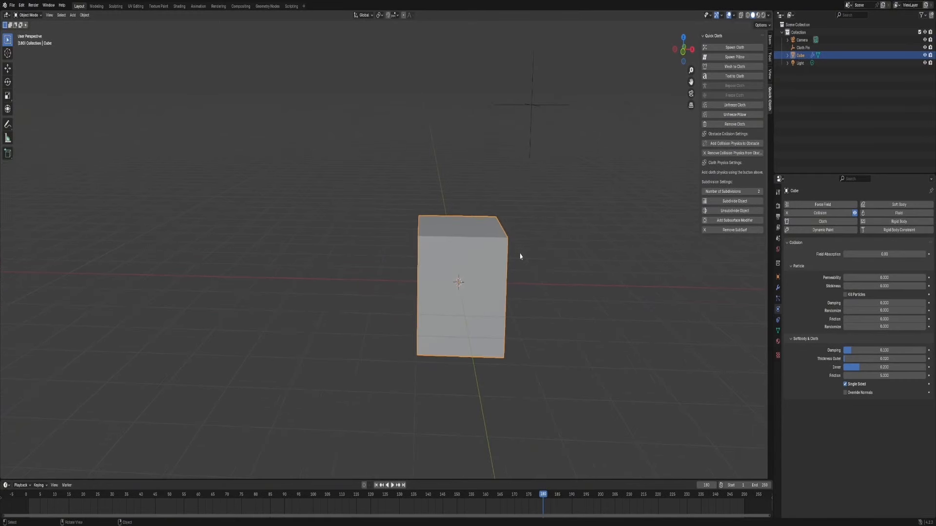
- Unsubdivide the cube twice and examine its shape
left_click(735, 211)
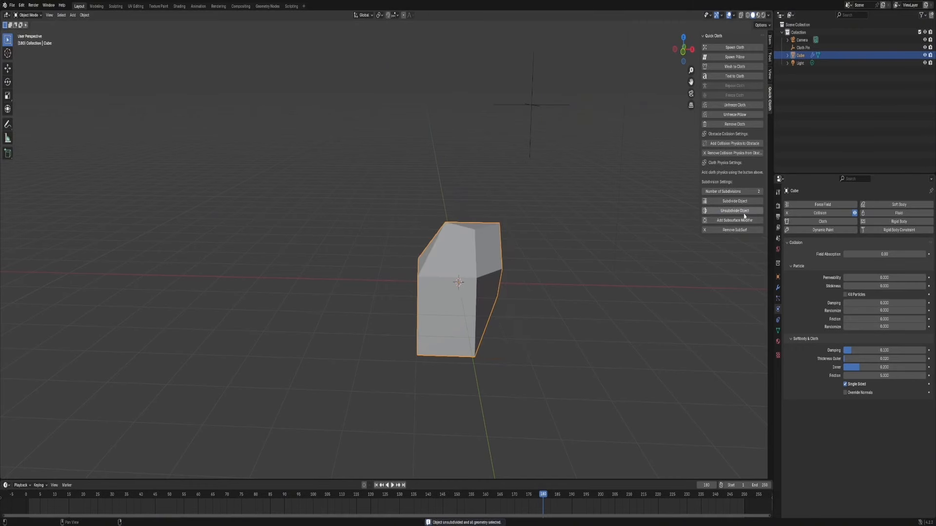
mouse_move(495, 288)
middle_mouse_down()
mouse_move(572, 288)
mouse_move(477, 287)
middle_mouse_up()
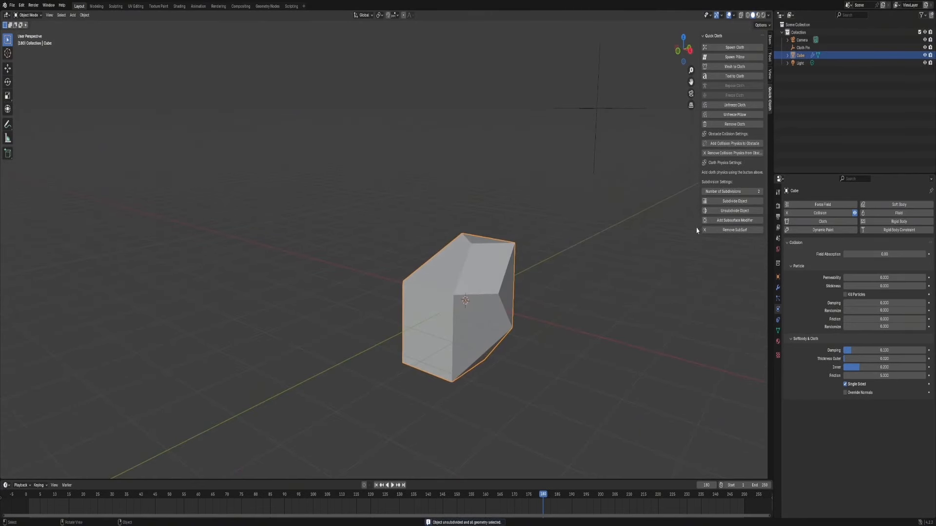
left_click(734, 211)
mouse_move(517, 312)
middle_mouse_down()
mouse_move(556, 312)
mouse_move(478, 321)
mouse_move(589, 320)
mouse_move(498, 320)
mouse_move(507, 320)
middle_mouse_up()
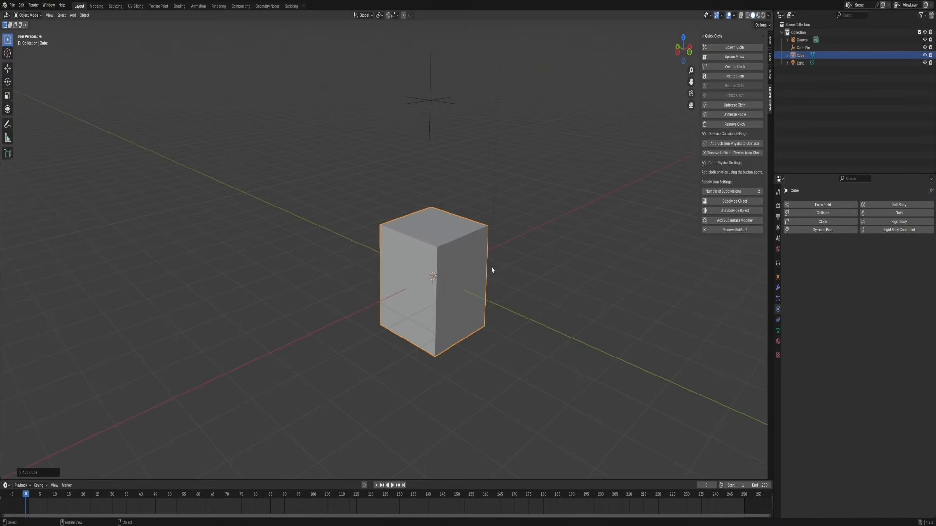
- Add a subsurface modifier with level 2 to the new cube
left_click(731, 221)
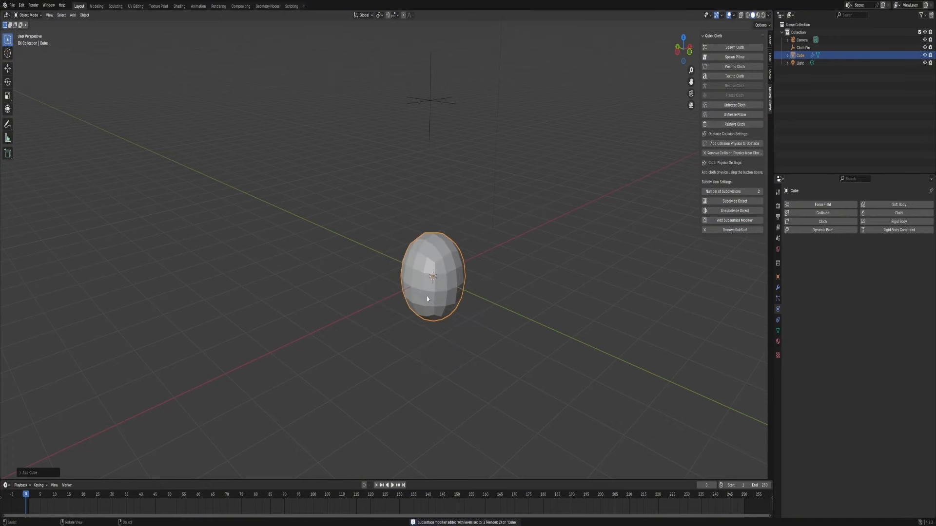
left_click(735, 220)
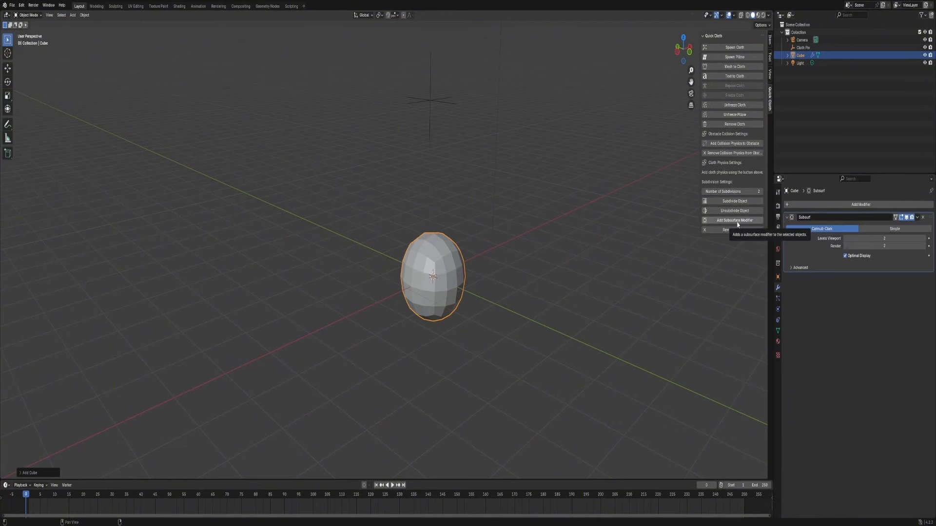
- Raise the cube's subsurface level by adding the modifier again, and remove the subsurface modifier
left_click(738, 224)
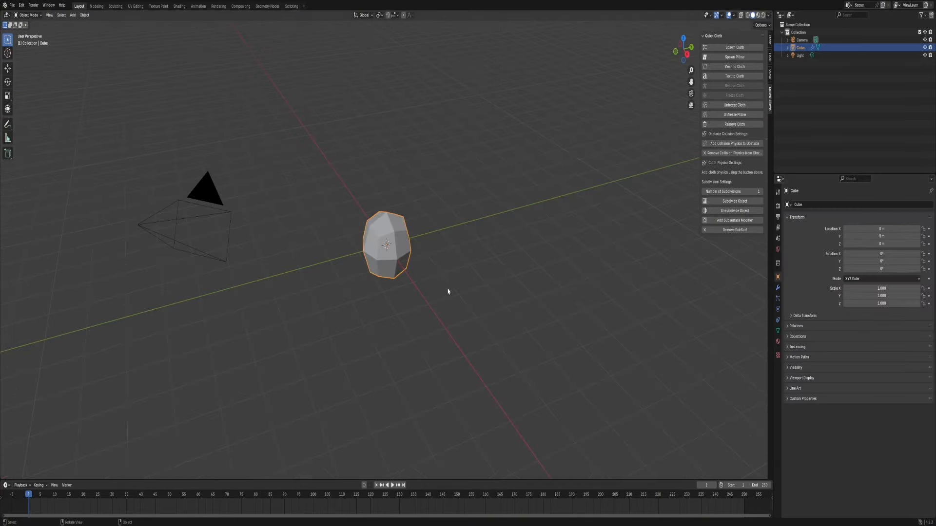
left_click(733, 221)
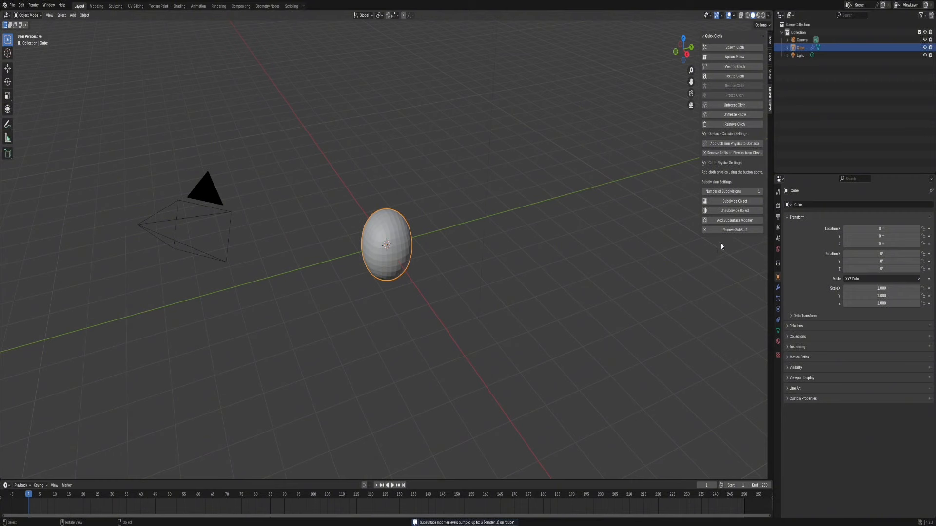
left_click(732, 230)
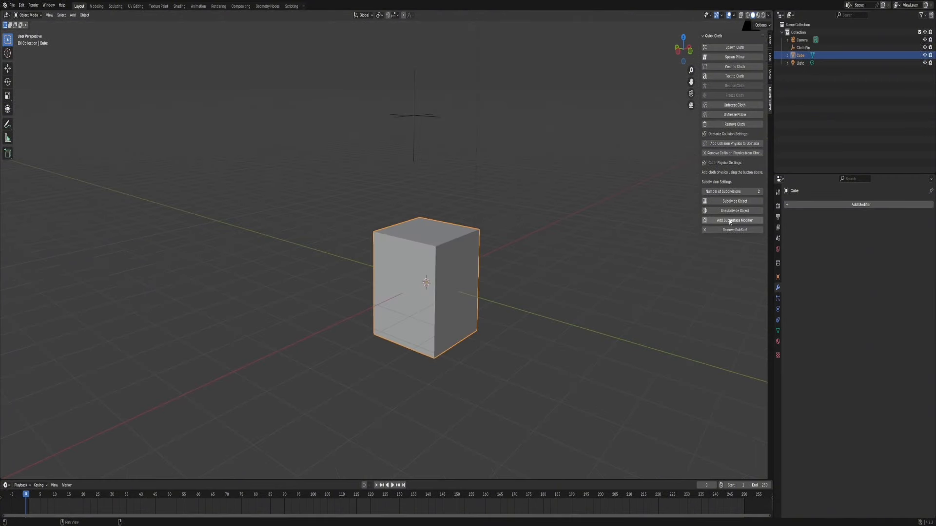
- Subdivide the cube with the number of subdivisions at 2 under a level 2 subsurface modifier, and shade it smooth
left_click(735, 201)
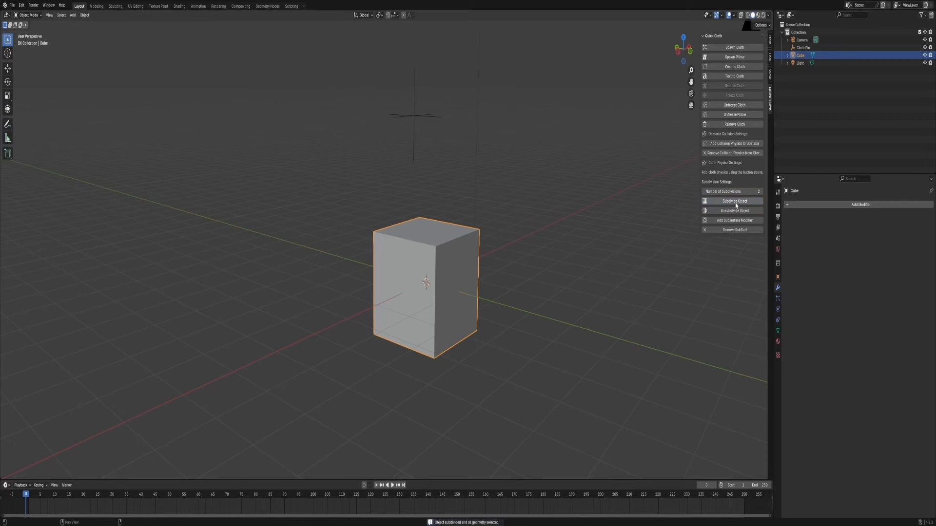
left_click(736, 201)
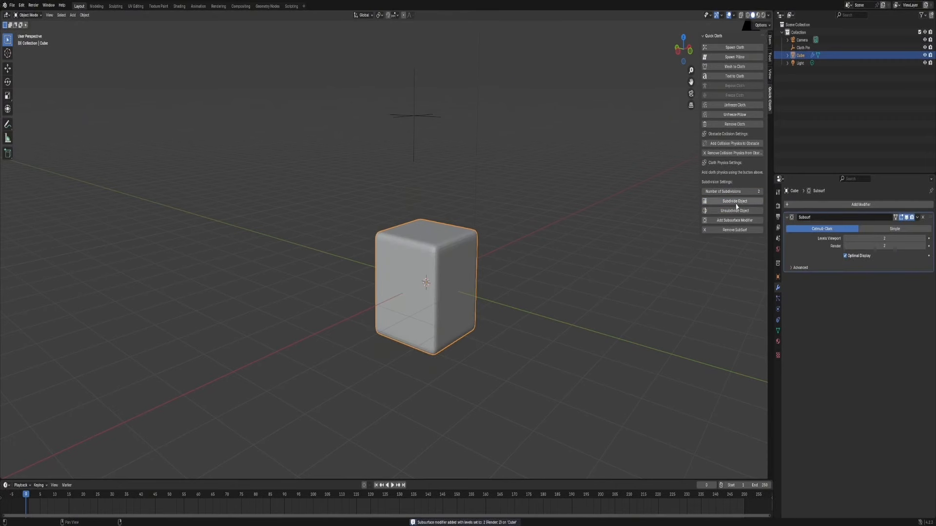
right_click(452, 271)
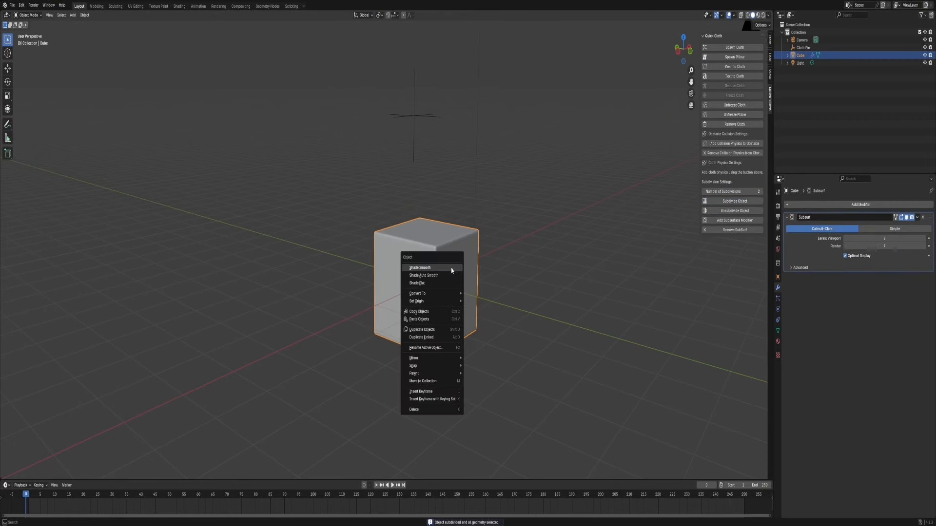
left_click(452, 270)
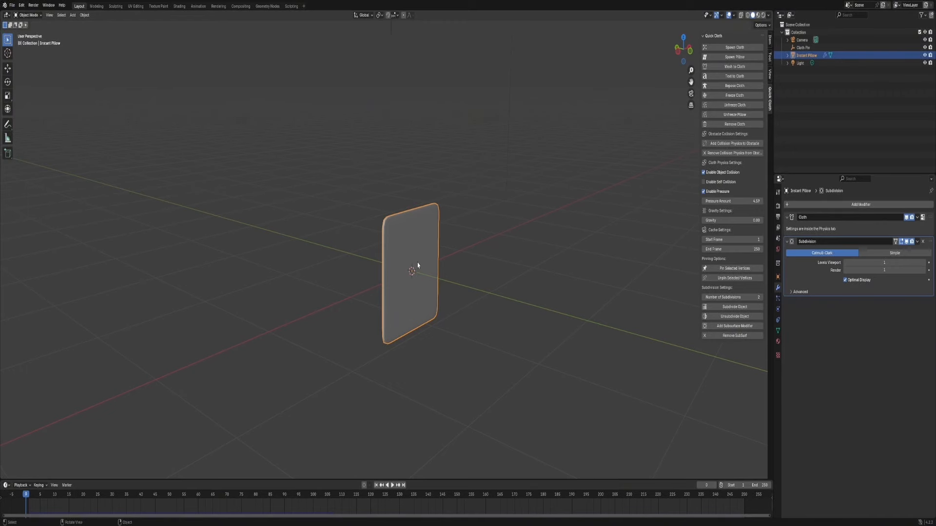
- Play the pillow's cloth simulation, subdivide the pillow with the number of subdivisions at 2, and replay it, stopping at frame 23
key("space")
mouse_move(431, 270)
middle_mouse_down()
mouse_move(445, 289)
mouse_move(461, 290)
mouse_move(433, 283)
middle_mouse_up()
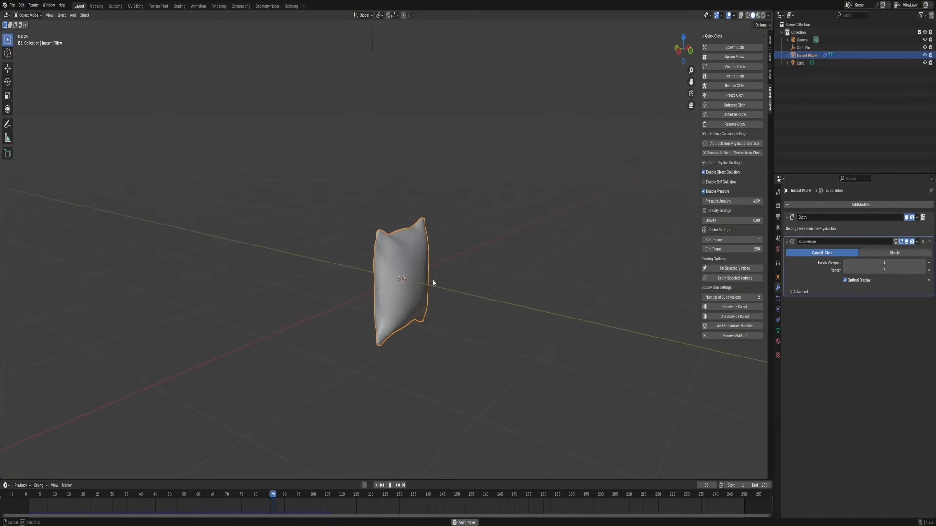
left_click(733, 310)
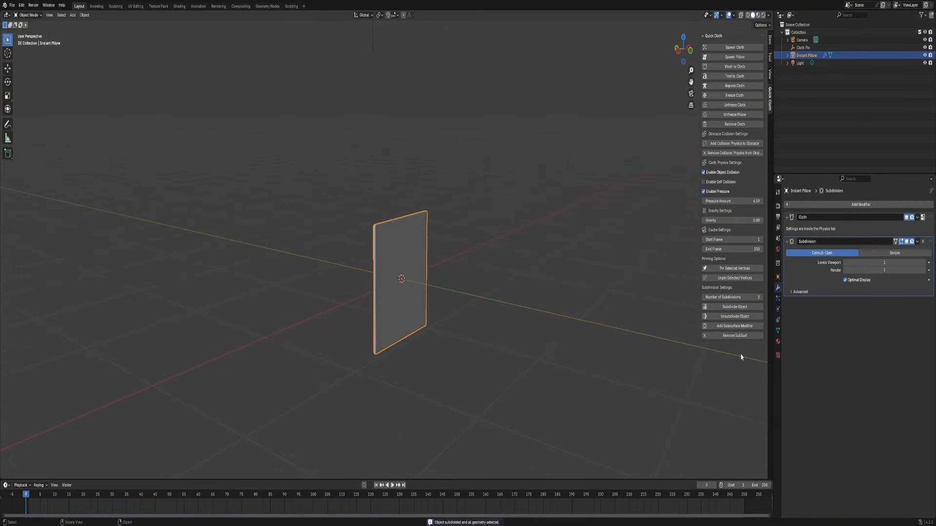
key("space")
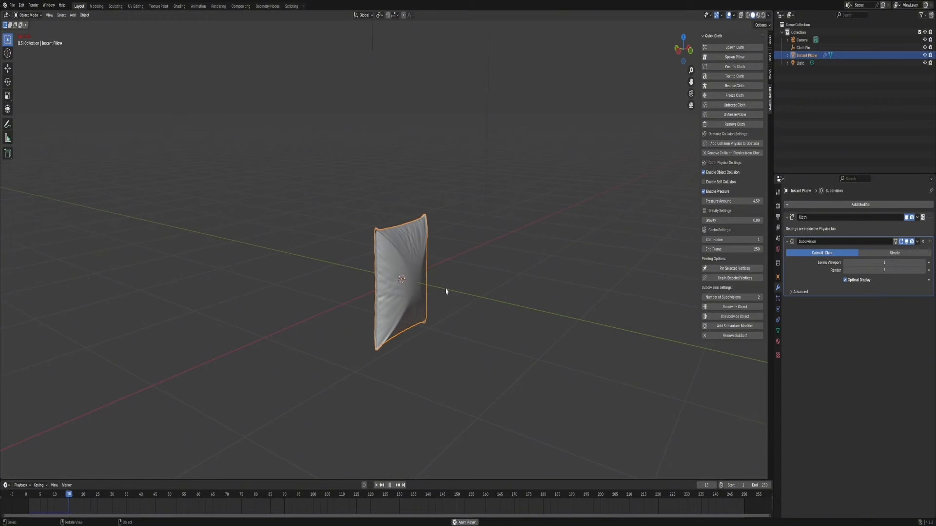
key("space")
middle_click_drag(440, 251, 441, 254)
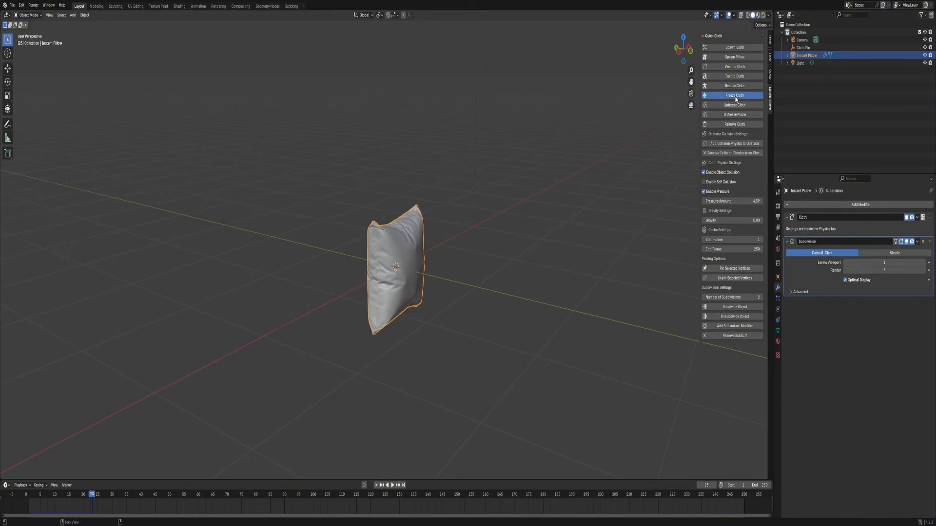
- Freeze the pillow's cloth at frame 23, and rotate and move the frozen pillow freely
left_click(736, 97)
scroll(449, 322, "down", 3)
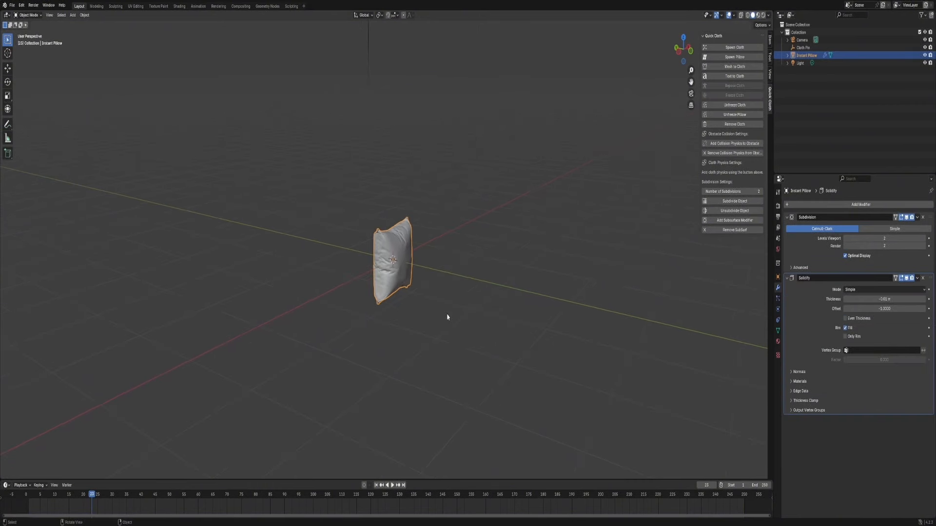
key("r")
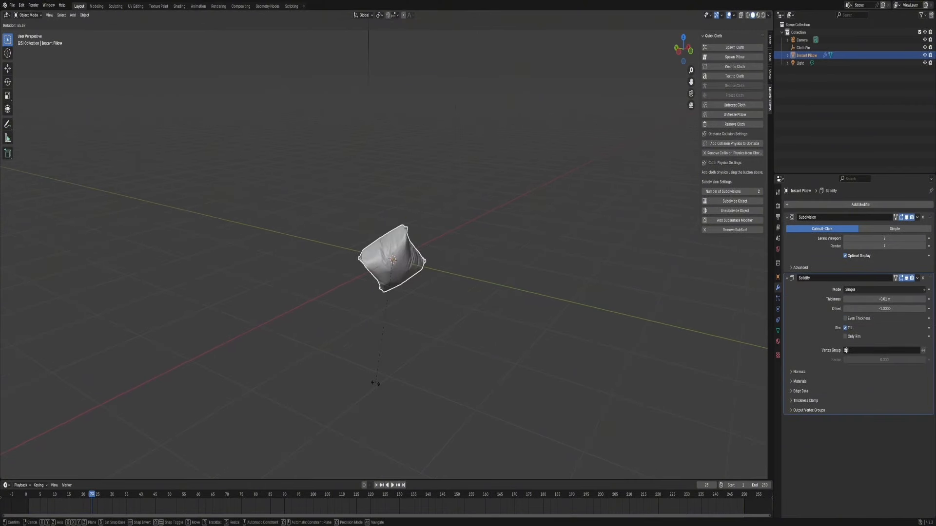
left_click(454, 373)
key("g")
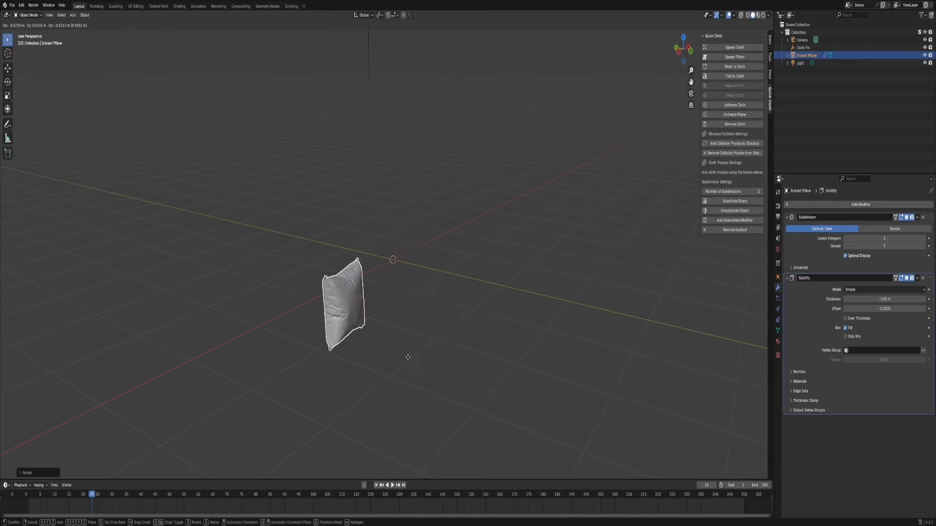